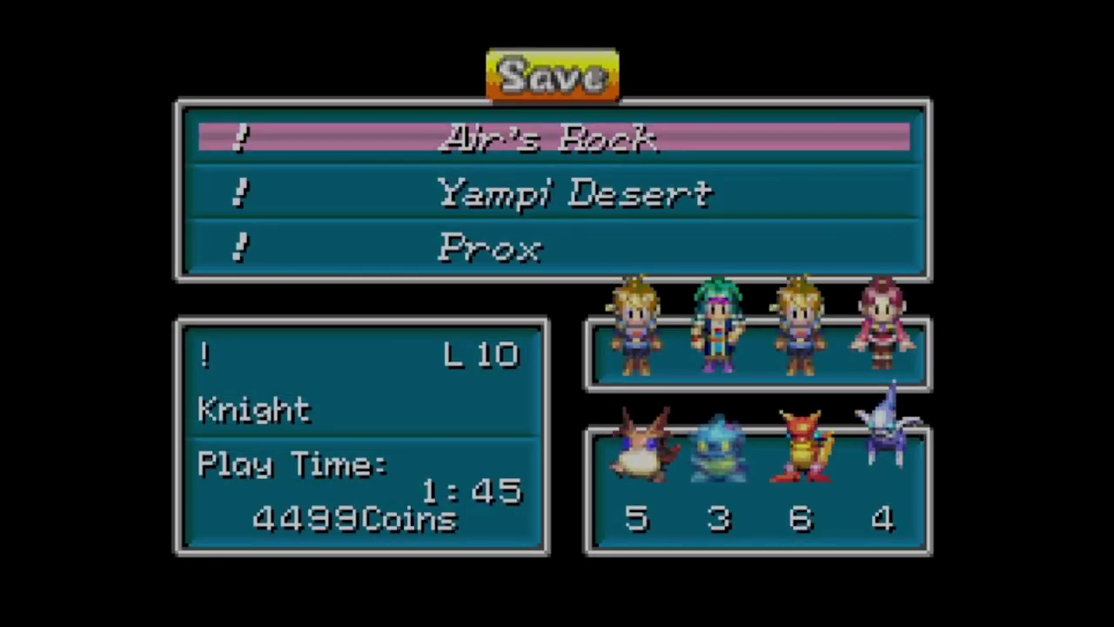
Save the game in the Air's Rock slot and continue from that save.
key(Return)
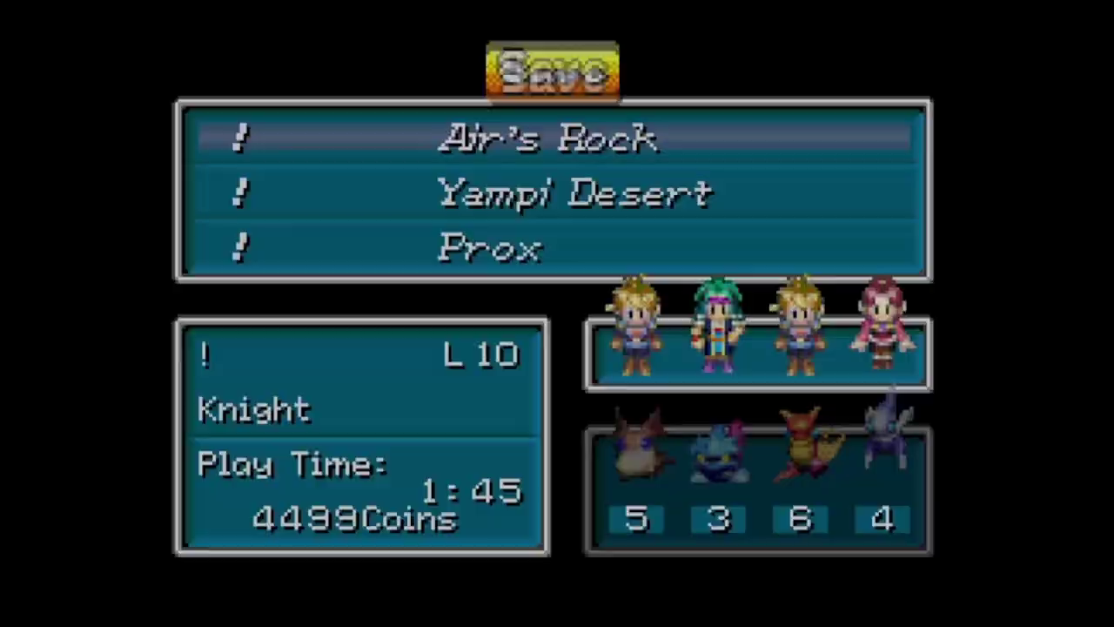
key(z)
key(z)
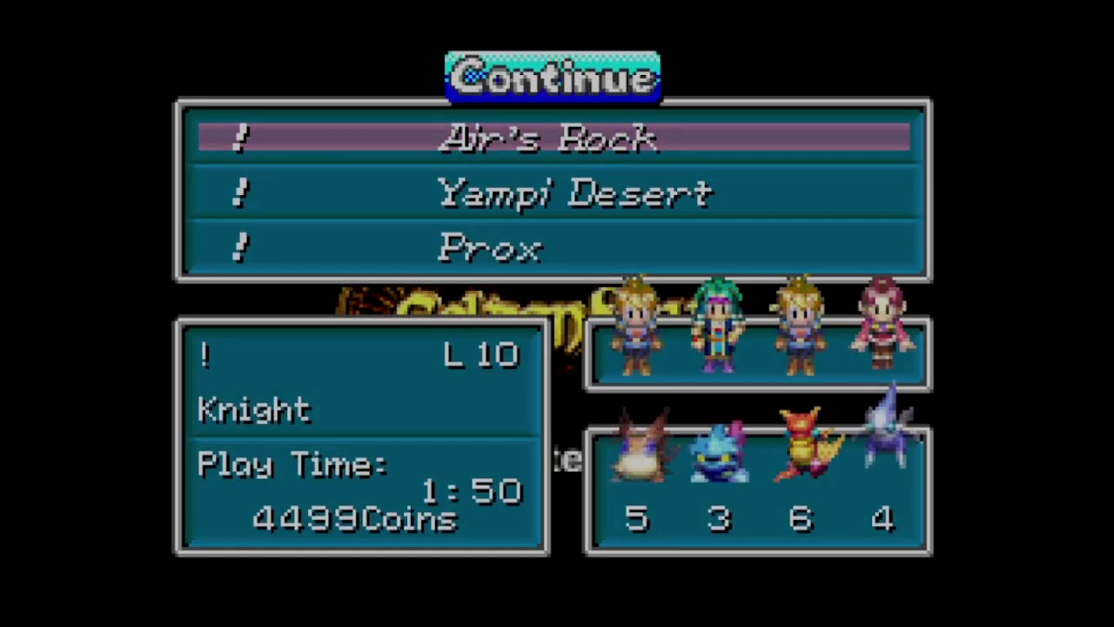
key(z)
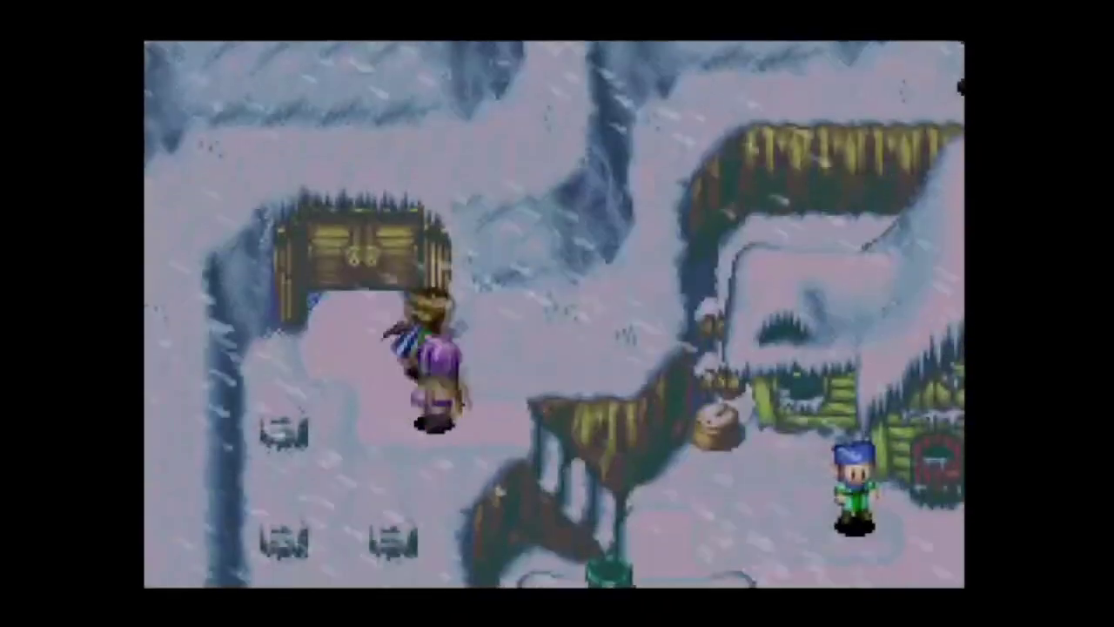
Walk the party away from the wooden double doors in the snowy village.
key(Down)
key(Right)
key(Down)
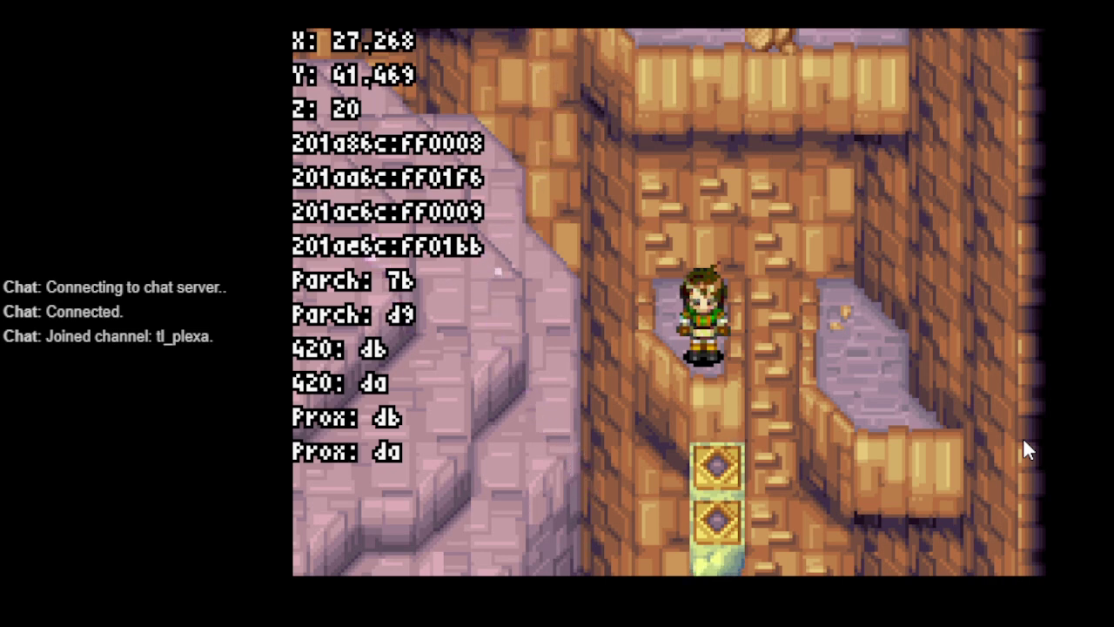
Walk the character down from the small stone ledge along the column of floating platforms.
key(Down)
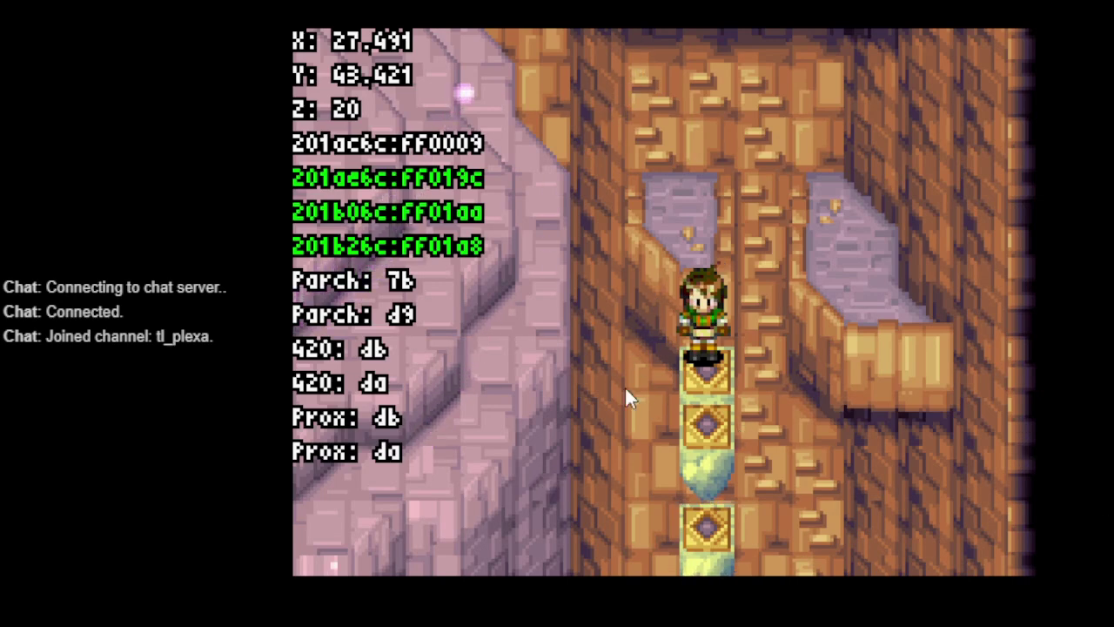
key(Down)
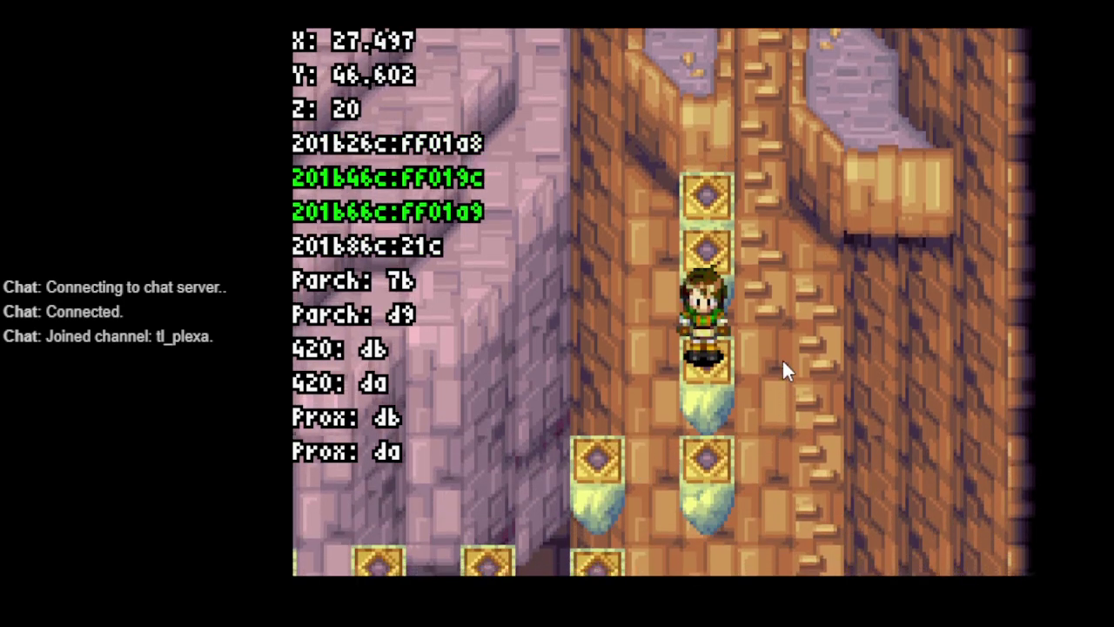
key(Down)
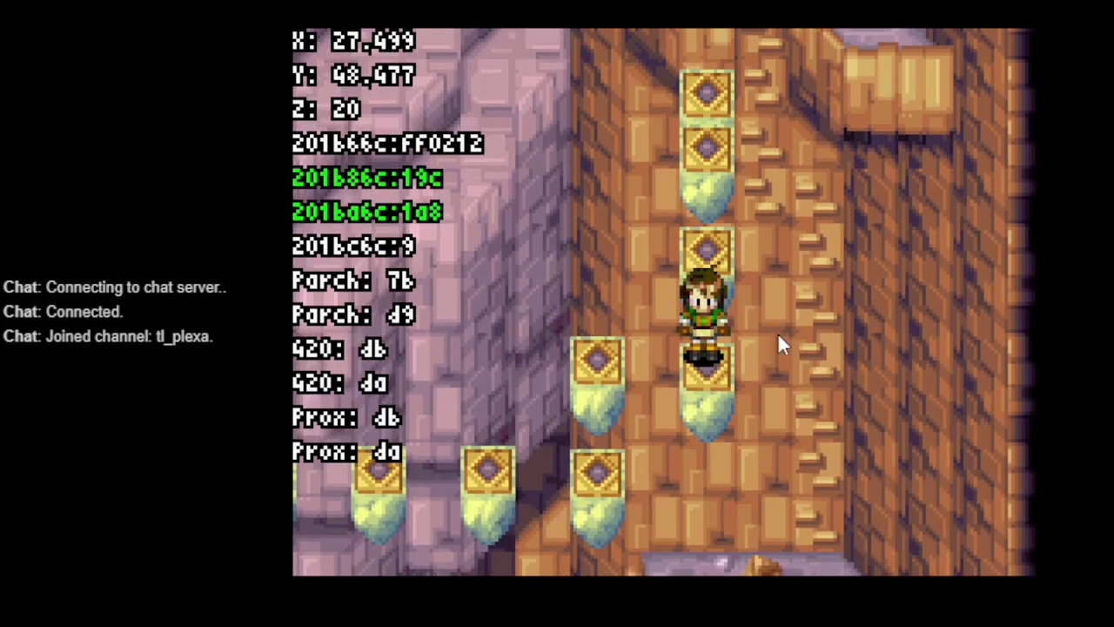
Walk back and forth between the floating platforms and the ledge to compare the layer values under the character.
key(Up)
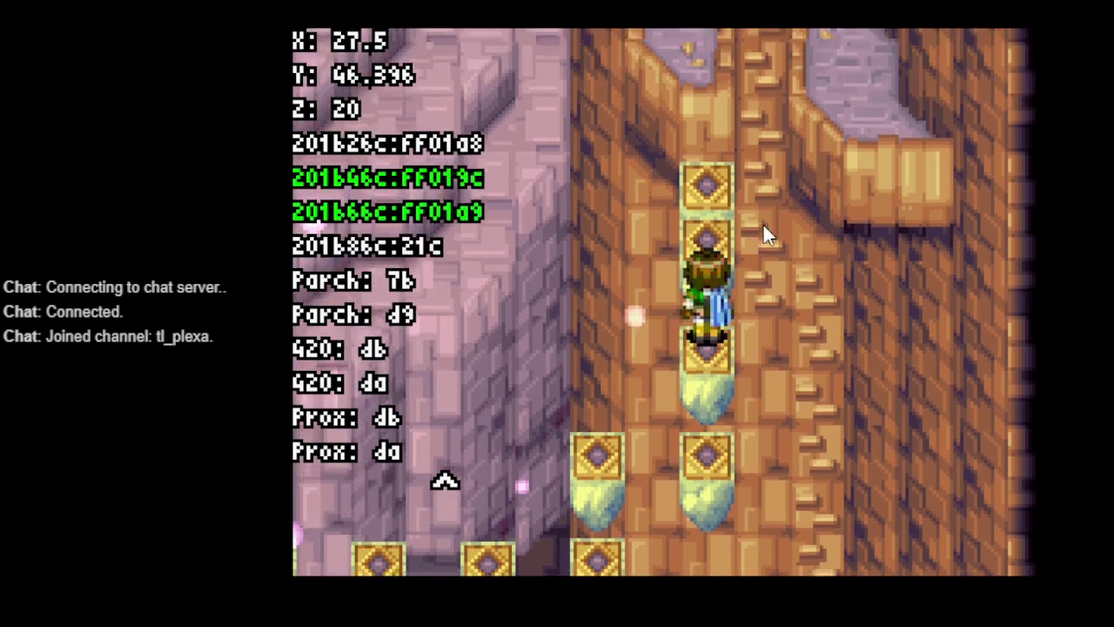
key(Up)
key(Down)
key(Up)
key(Down)
key(Up)
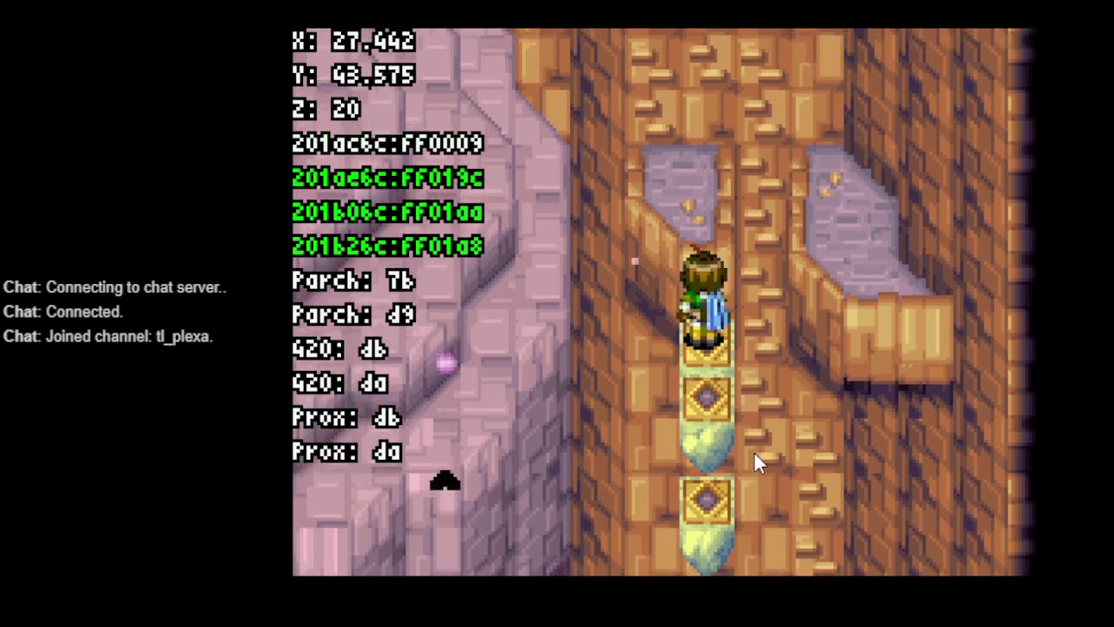
key(Down)
key(Down)
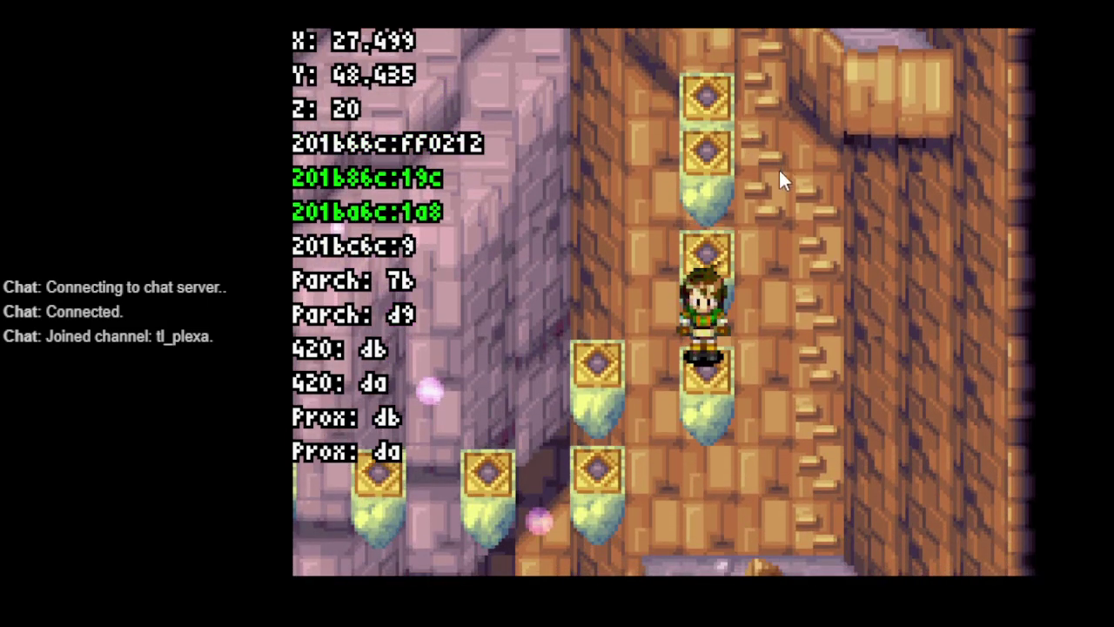
Cross the lower platforms toward the golden wall emblem and return to the vertical platform column.
key(Left)
key(Down)
key(Left)
key(Right)
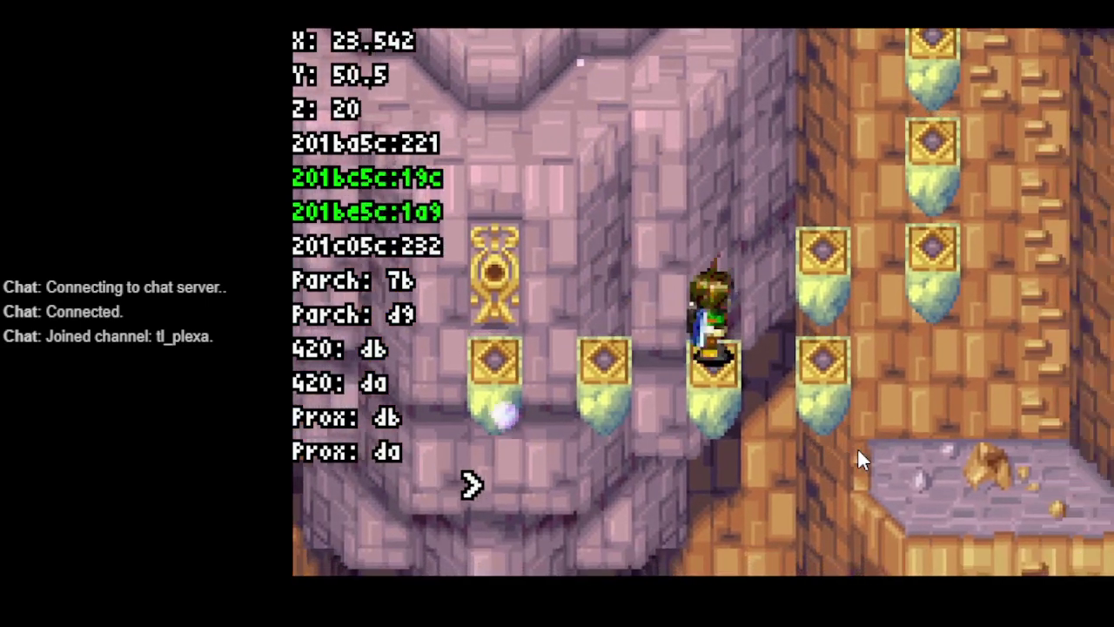
key(Up)
key(Right)
key(Up)
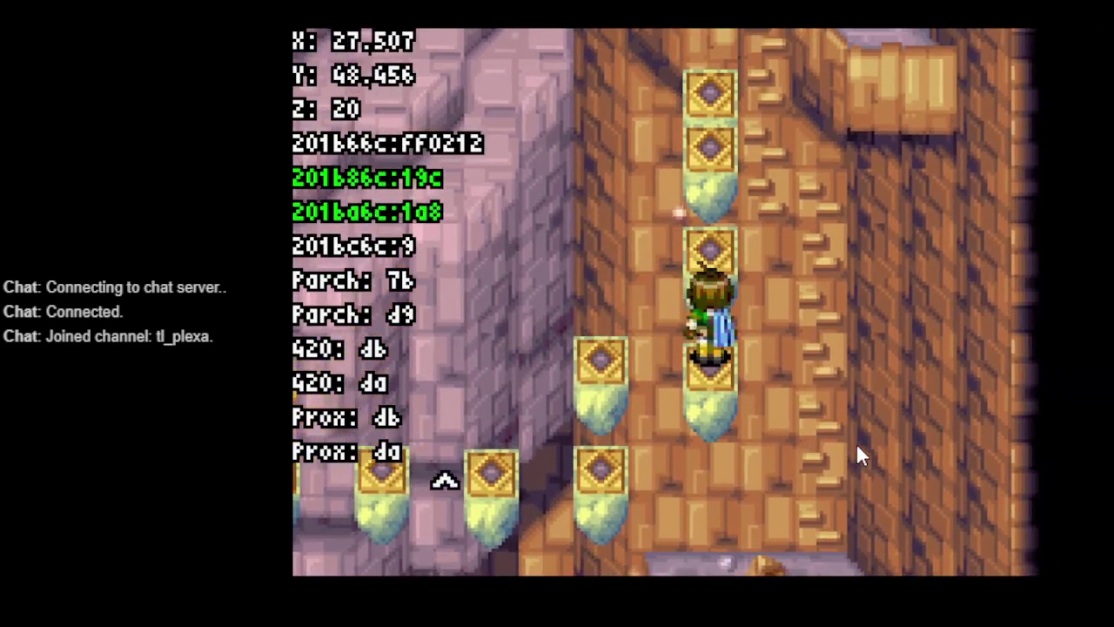
Show the tile value grid and examine the tile numbers while walking up and down the platform column.
key(t)
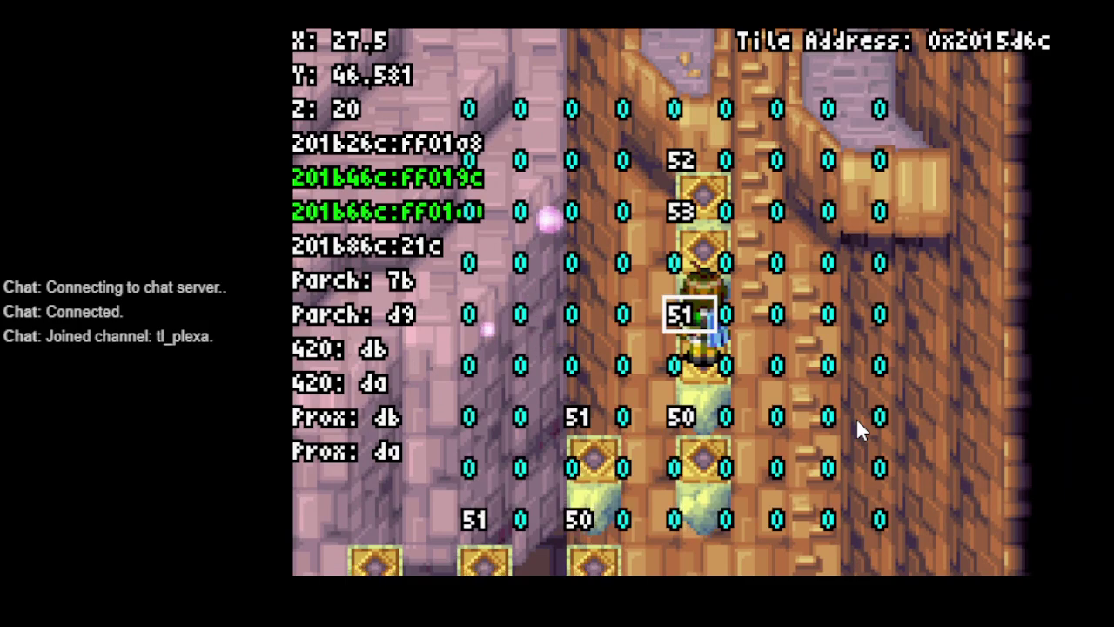
key(Up)
key(Up)
key(Down)
key(Down)
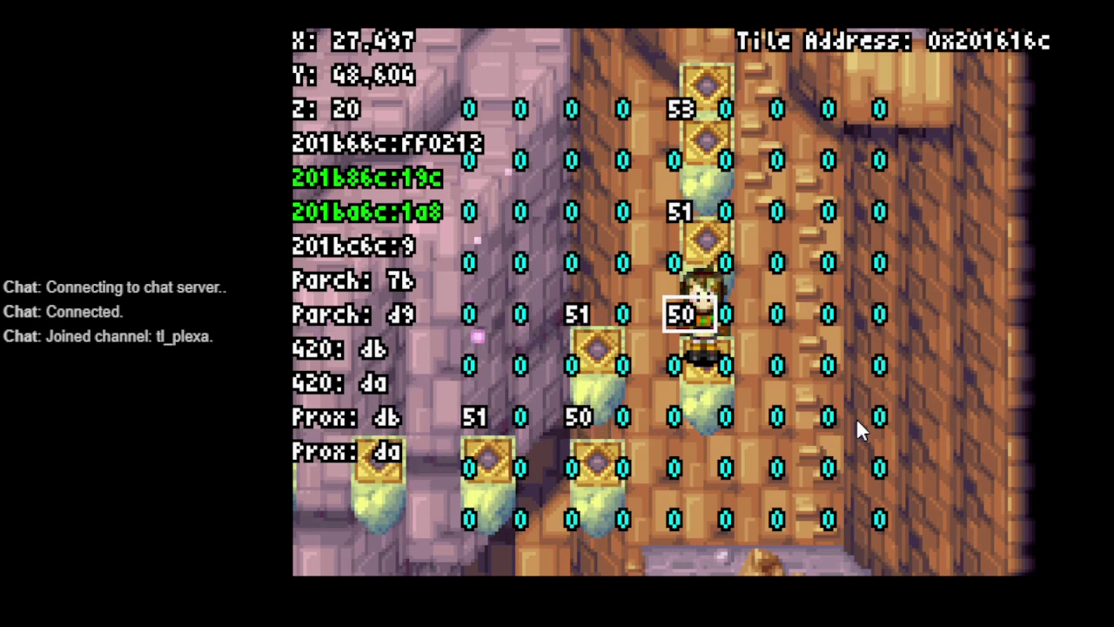
Move the character off the platform through the wall toward the east side of the room.
key(a)
key(z)
key(Right)
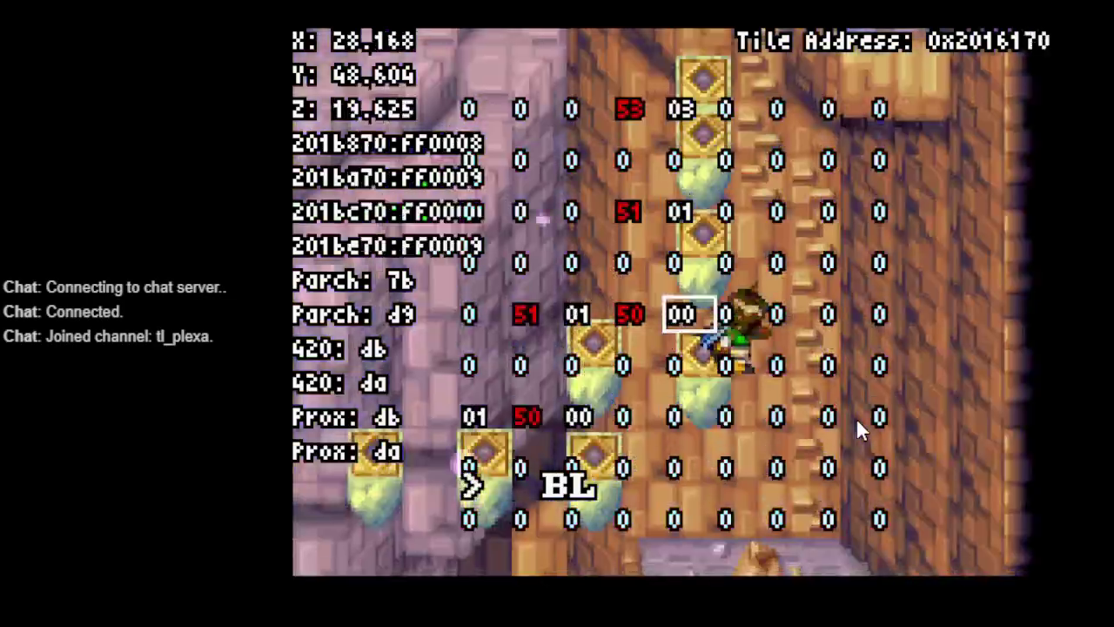
key(Up)
key(Up)
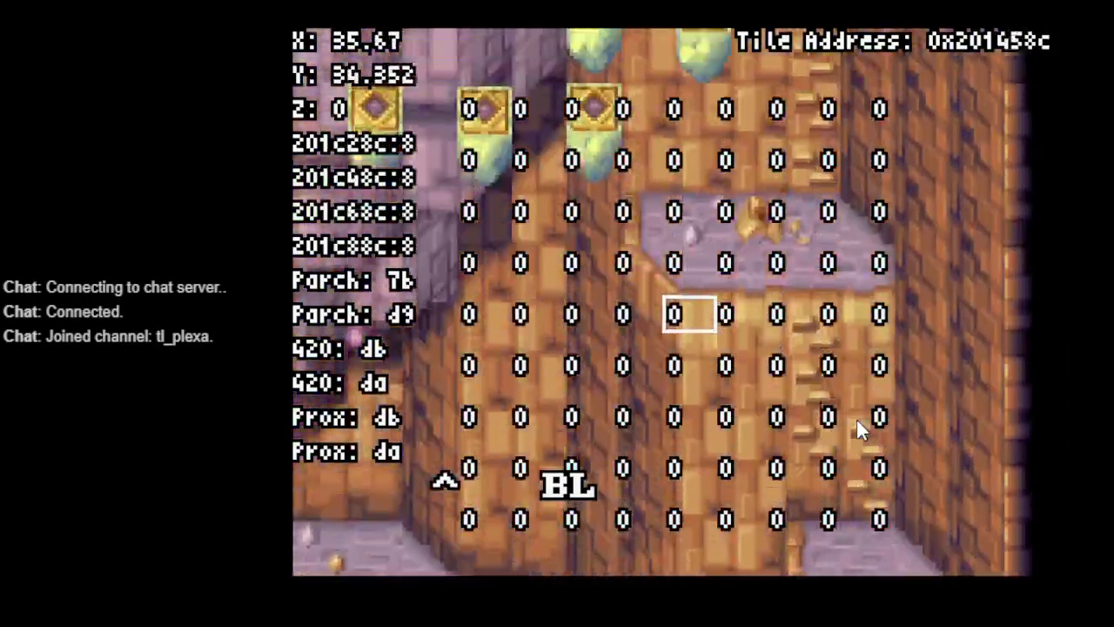
Move the character out past the map's northwest corner, east along its upper edge, and back south.
key(Left)
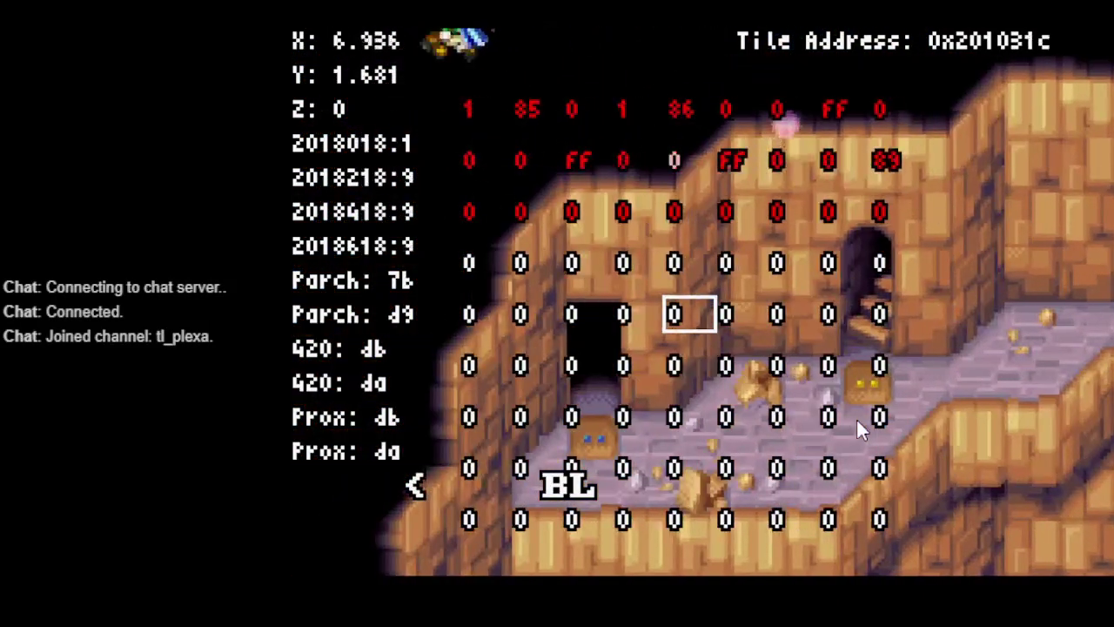
key(Up)
key(Left)
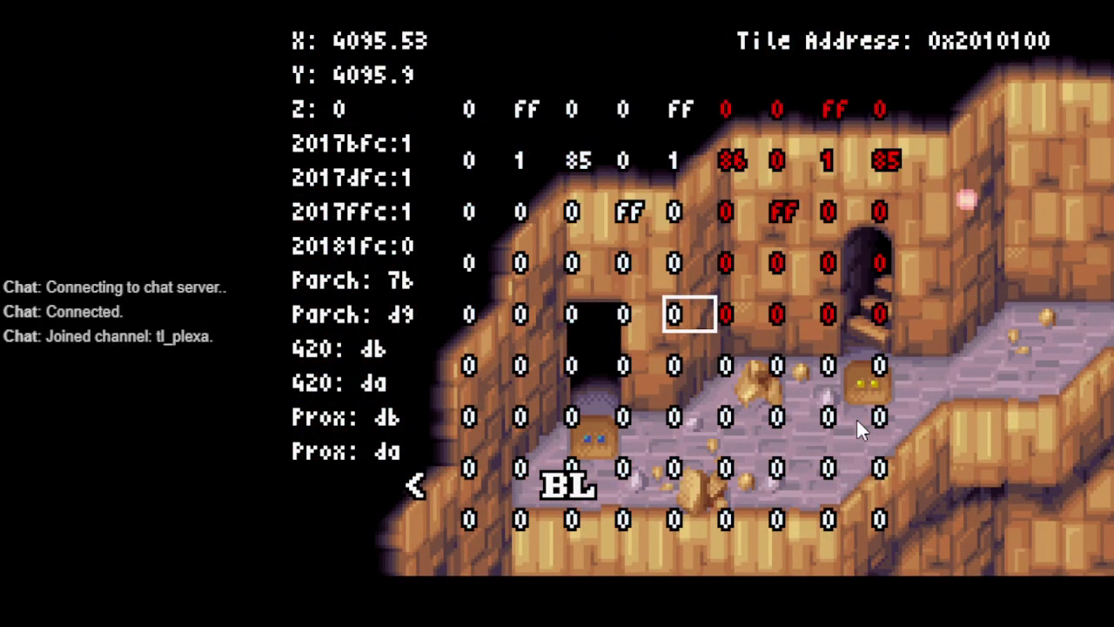
key(Right)
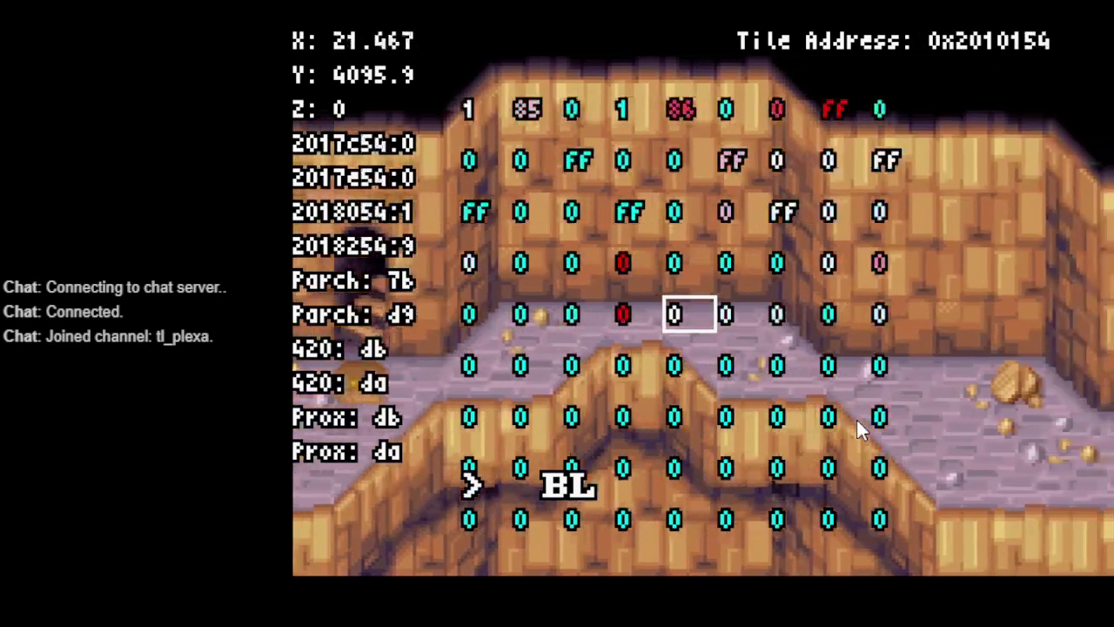
key(Down)
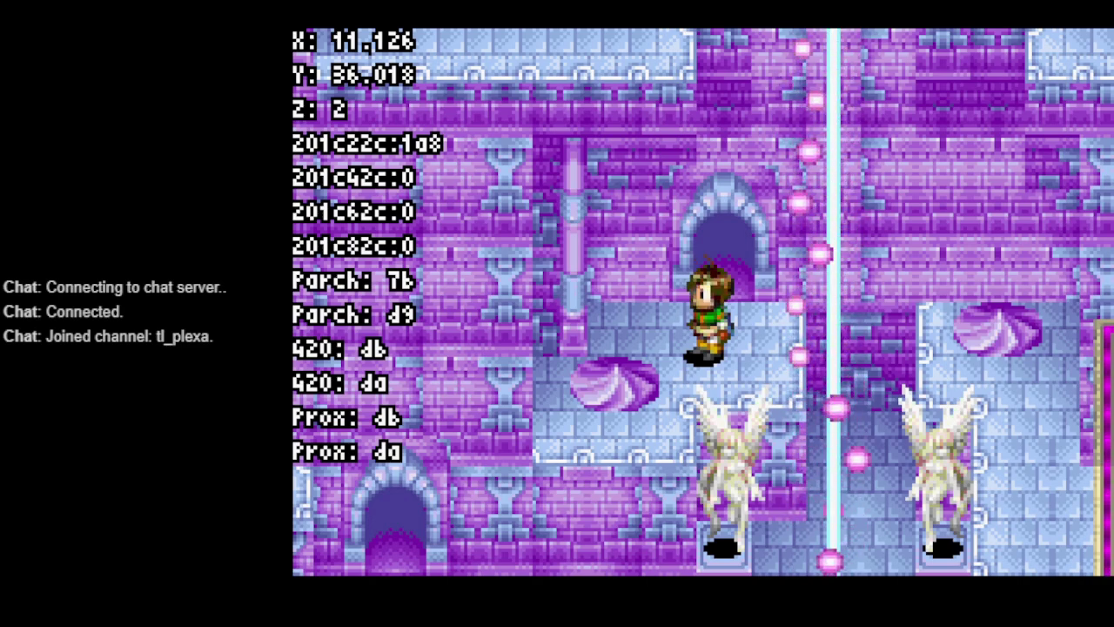
Walk the character onto the purple swirl pad in the lighthouse and try its whirlwind lift.
key(Left)
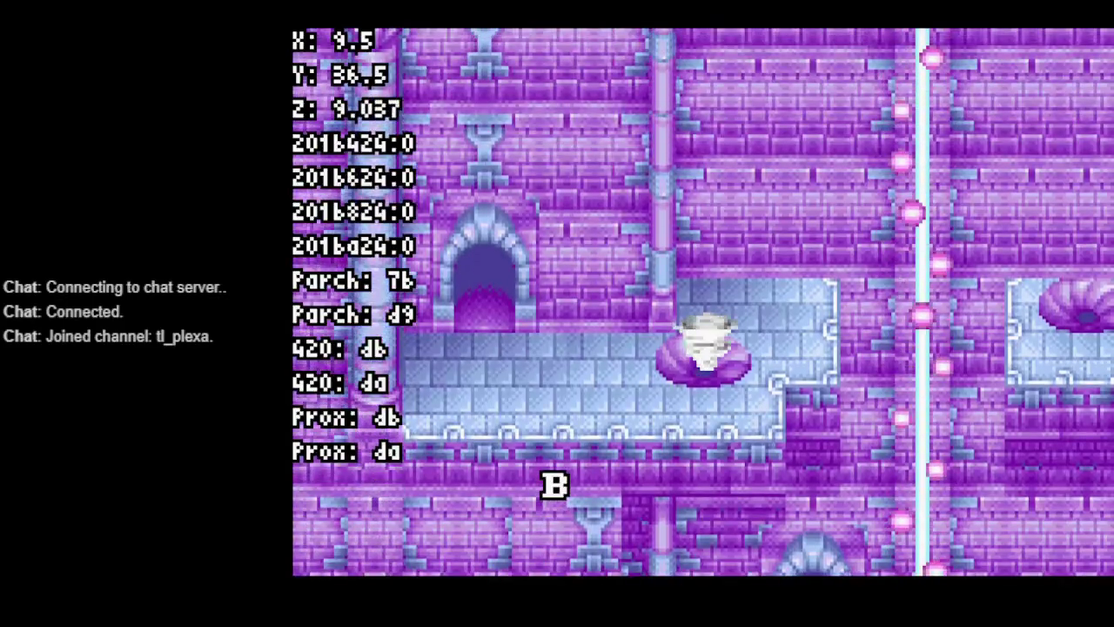
key(Right)
key(Down)
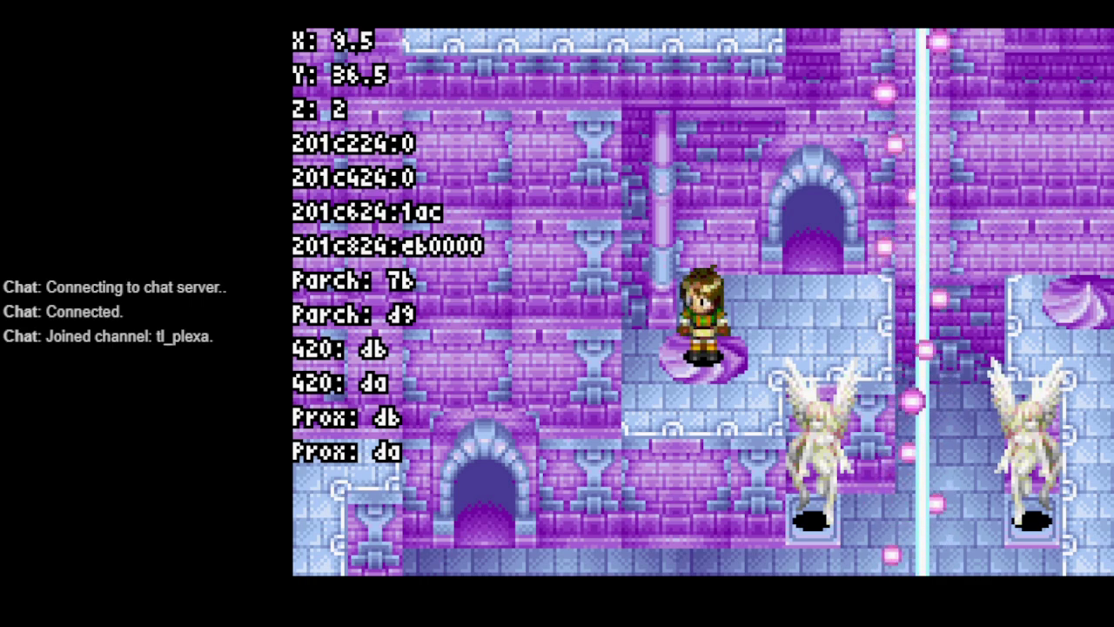
key(Down)
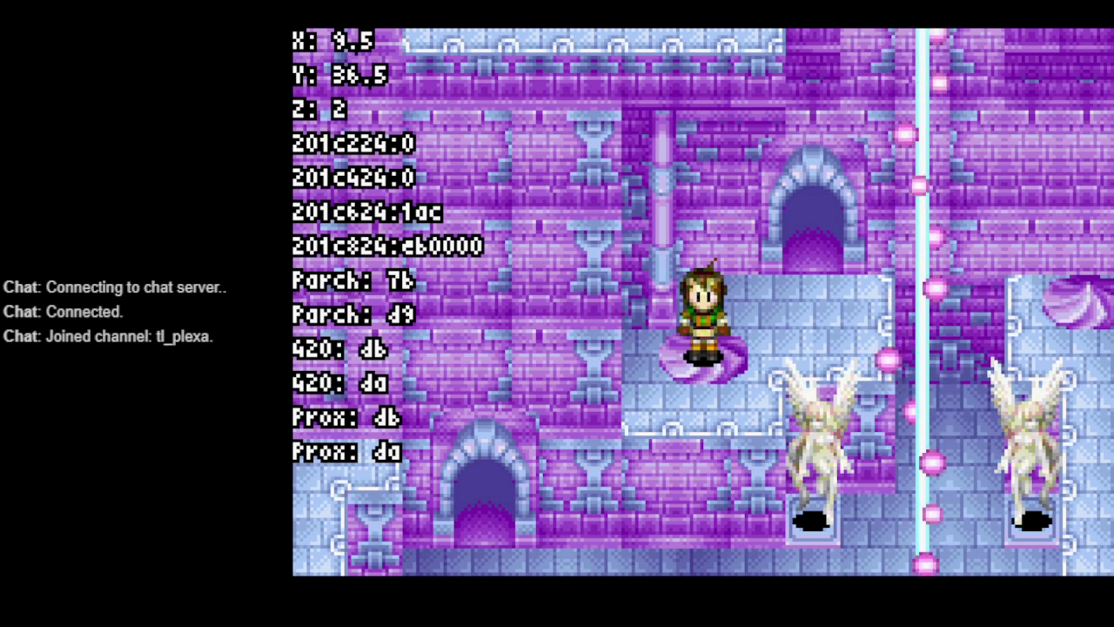
Show the tile value grid in the lighthouse and examine tiles between the swirl pad and the arched doorway.
key(t)
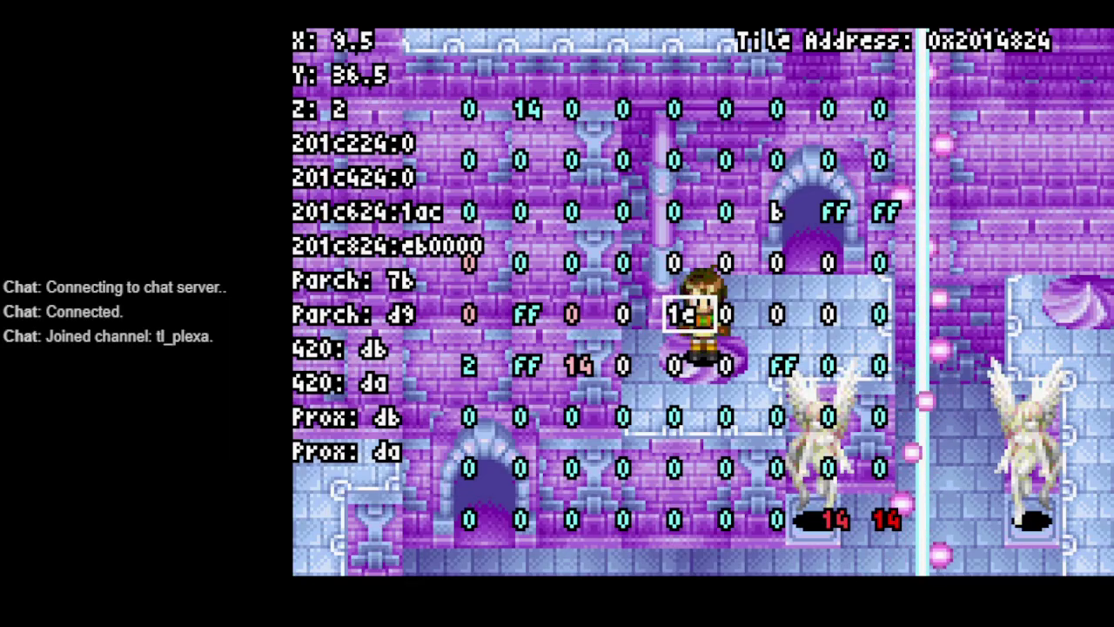
key(z)
key(Up)
key(Left)
key(Down)
key(Right)
key(Up)
key(Left)
key(Left)
key(Down)
key(Up)
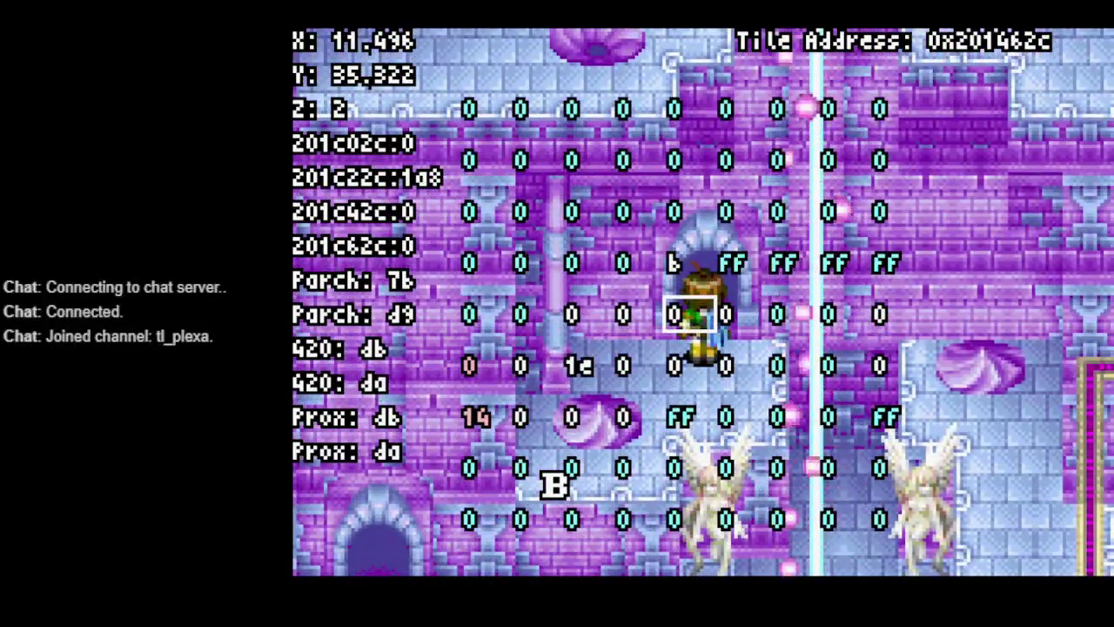
Return to the purple swirl pad and switch the overlay from tile values to layer values.
key(Left)
key(Down)
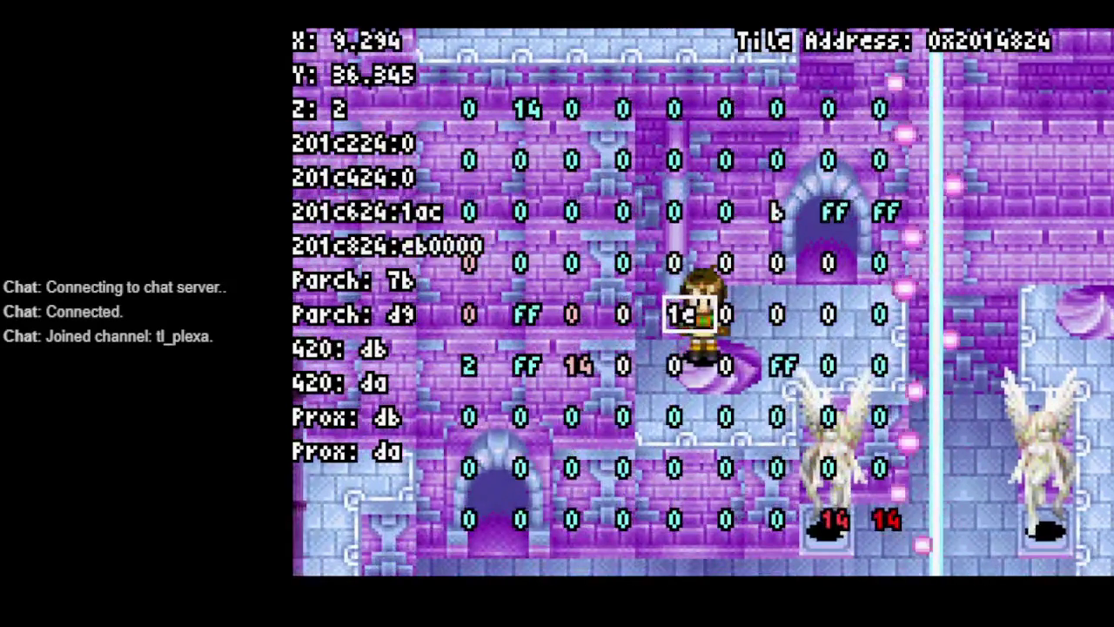
key(Right)
key(Up)
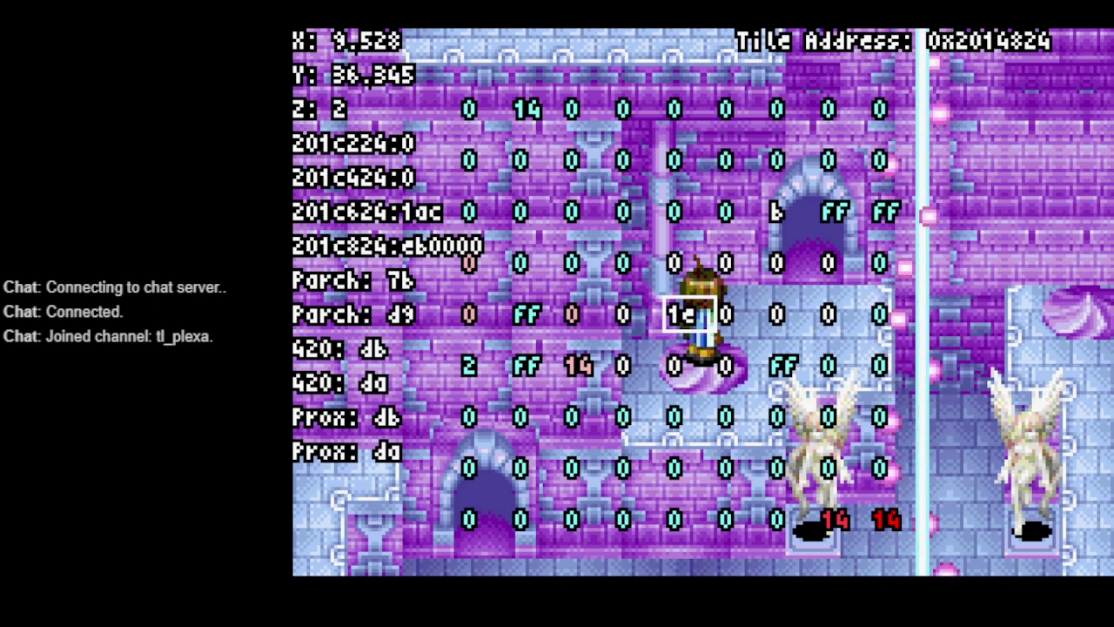
key(s)
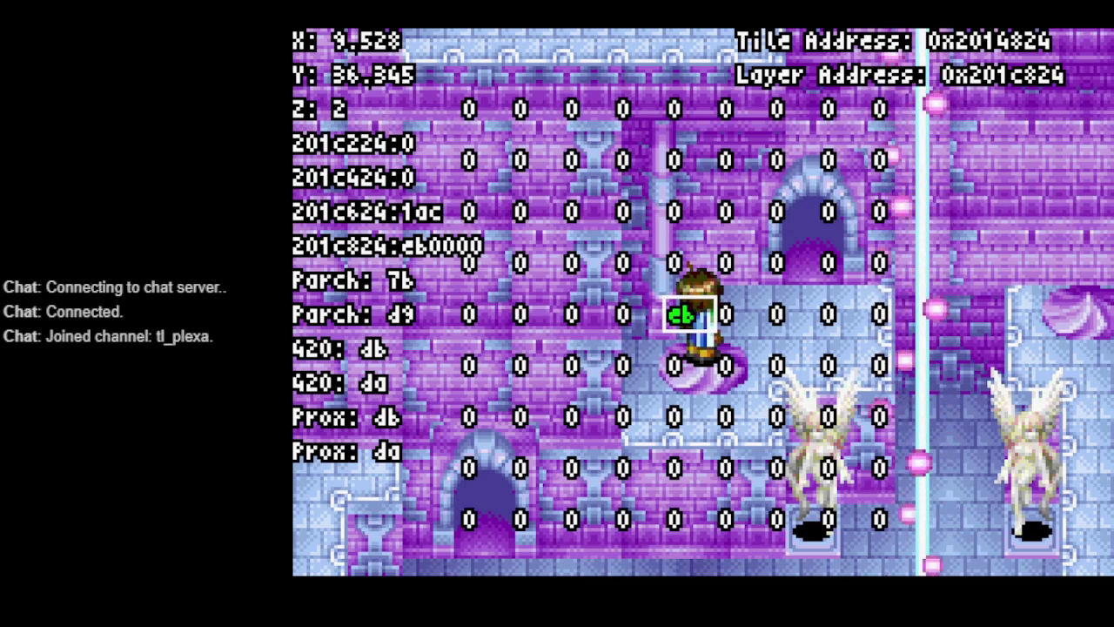
key(Up)
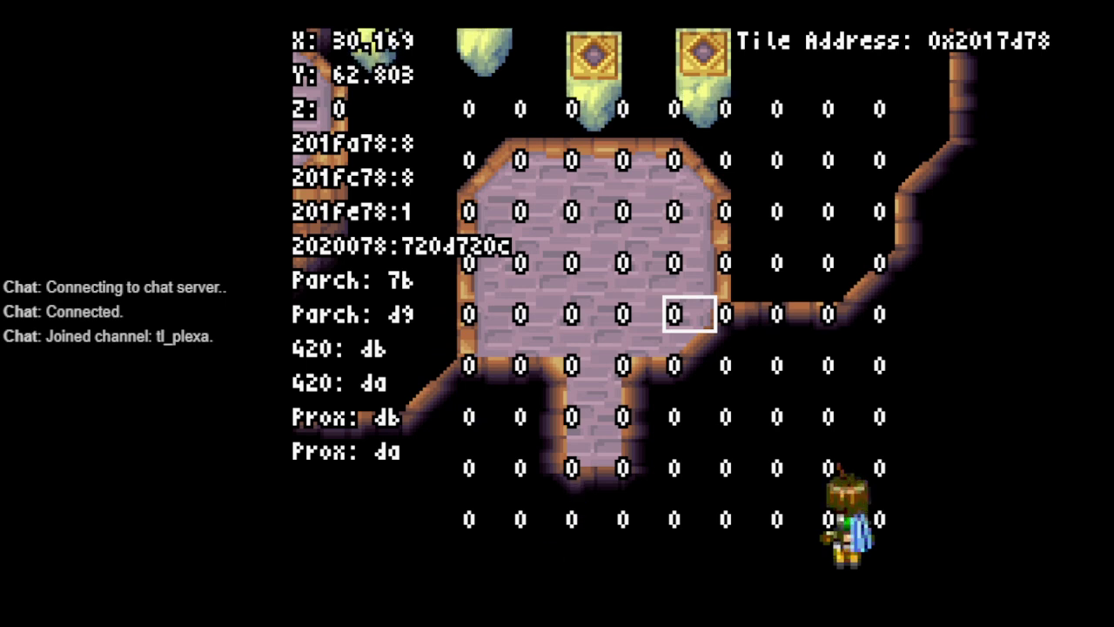
Display the layer values in Air's Rock and move the character below the map to the eb value.
key(l)
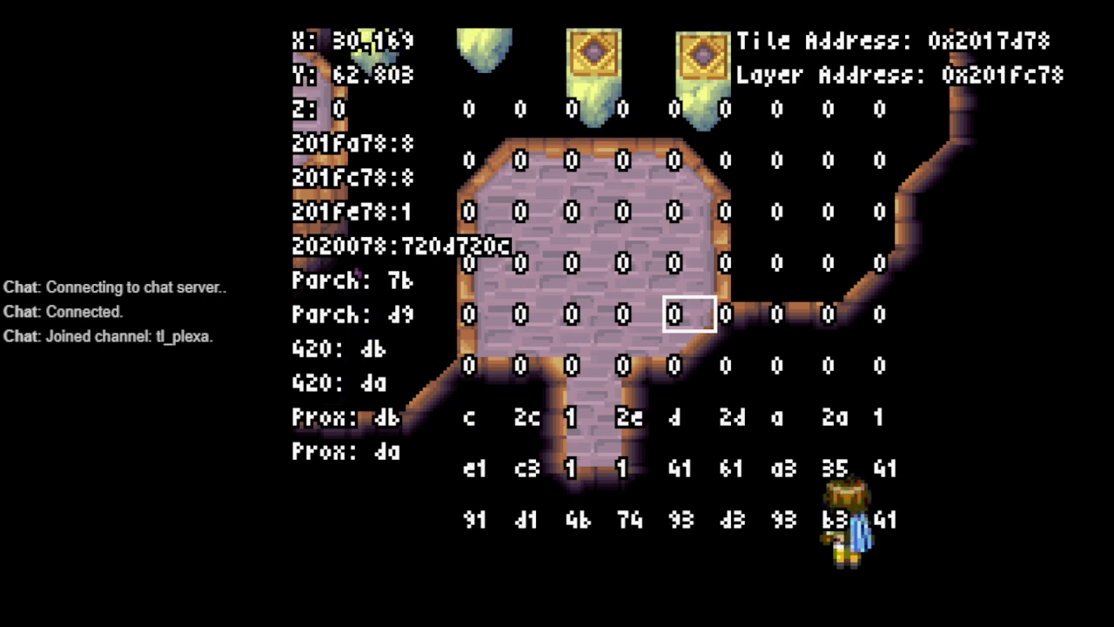
key(z)
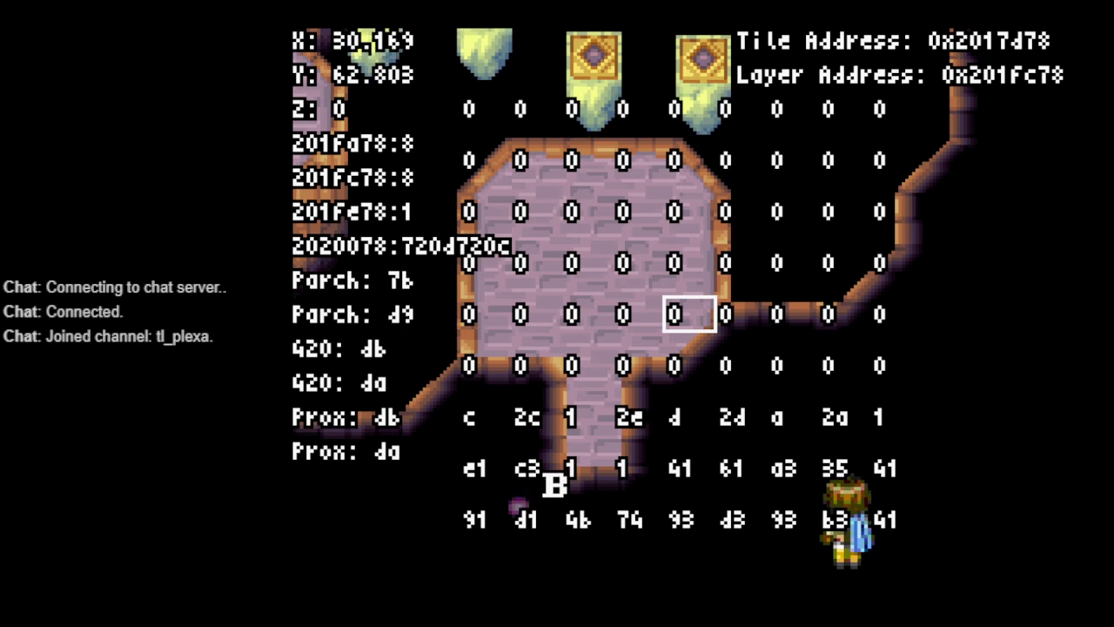
key(Down)
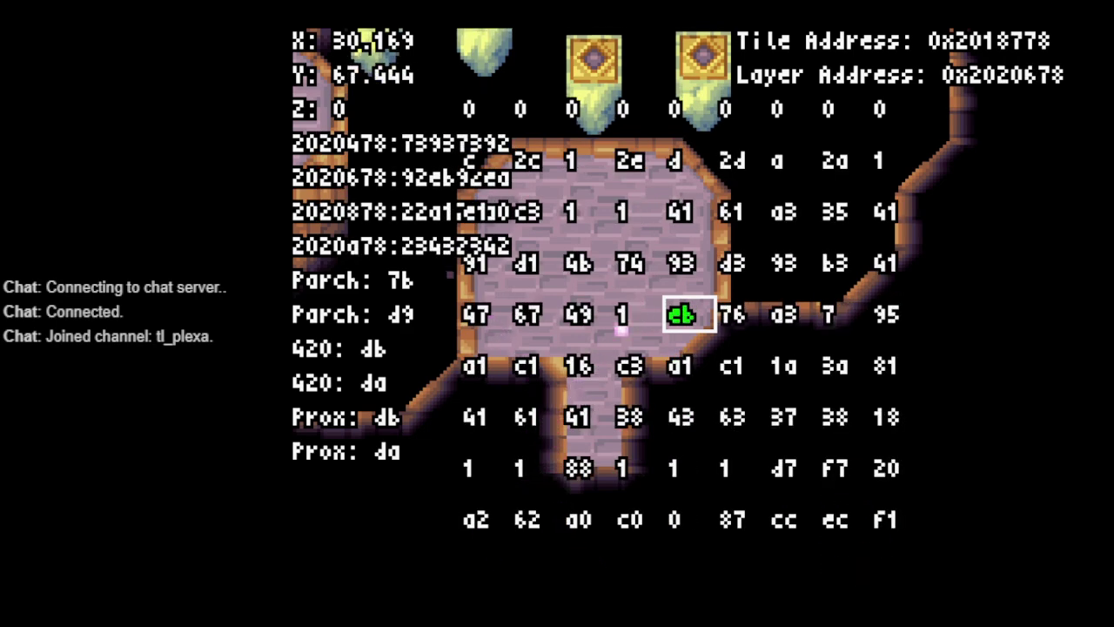
Move the out-of-bounds character down and back up near the floating platforms to compare their layer values.
key(z)
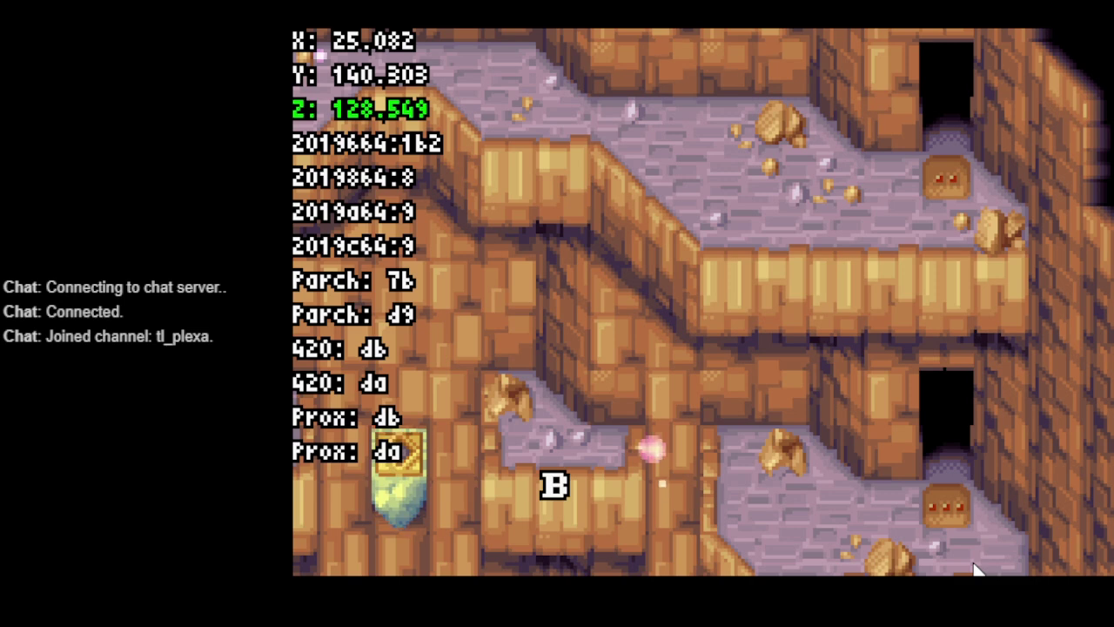
key(Down)
key(Down)
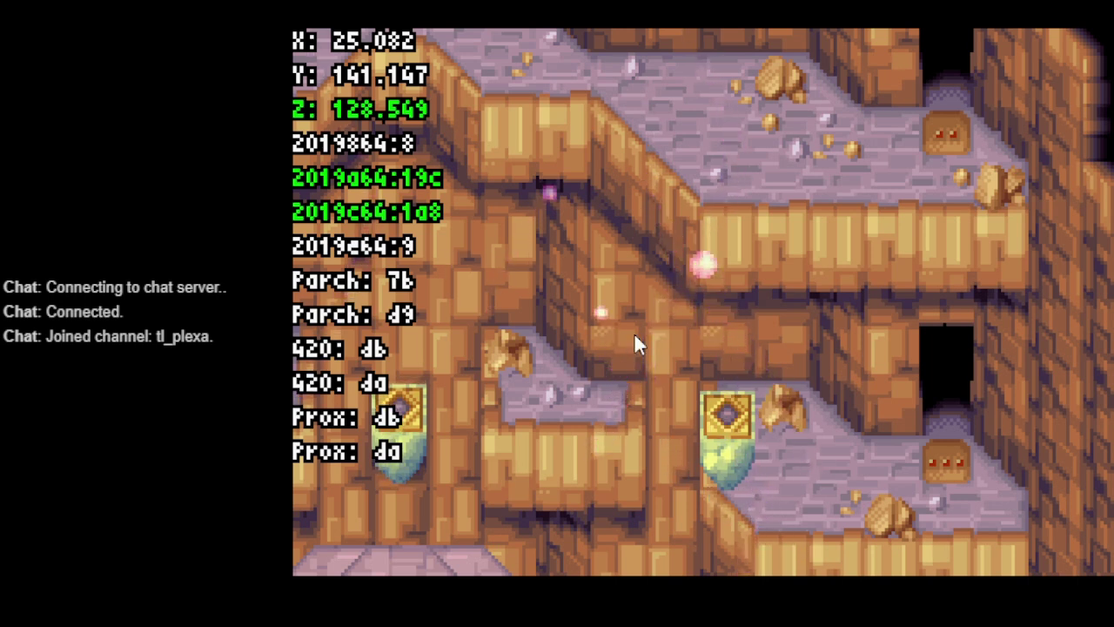
key(Up)
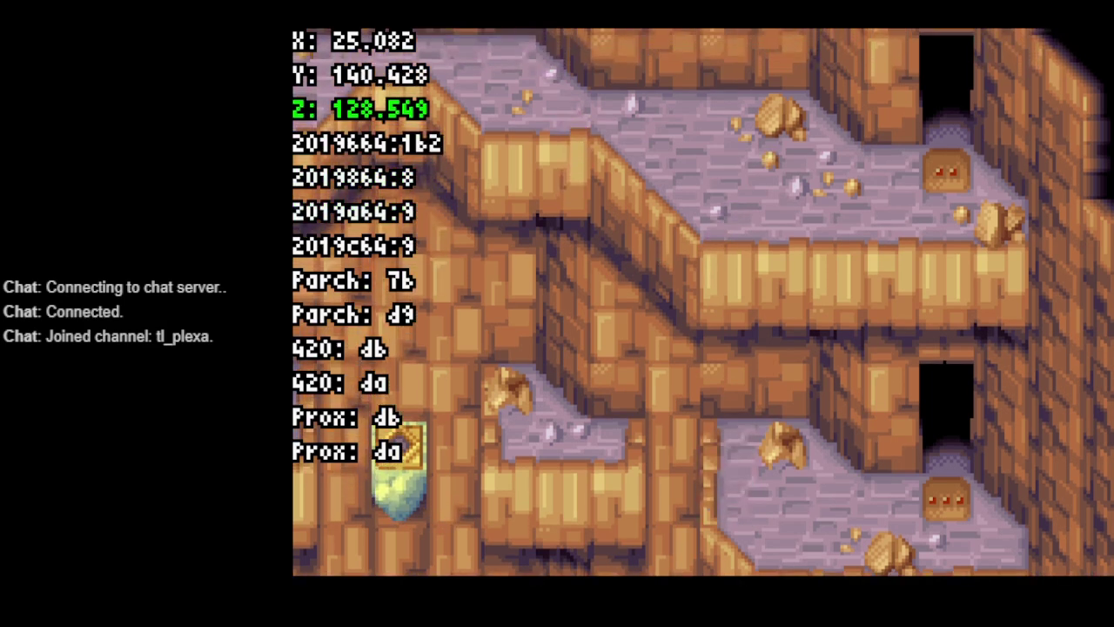
Switch to the map 83 worksheet and highlight the block of cells containing the complete map outline.
key(Down)
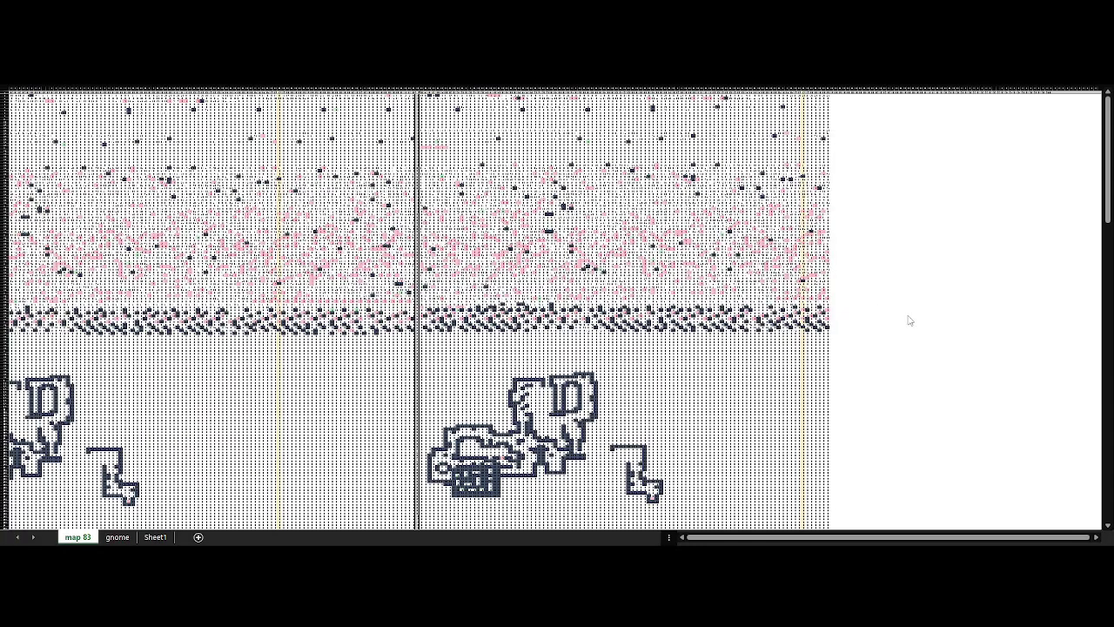
scroll(908, 334, down, 6)
scroll(908, 336, down, 2)
scroll(908, 336, up, 8)
scroll(908, 336, down, 2)
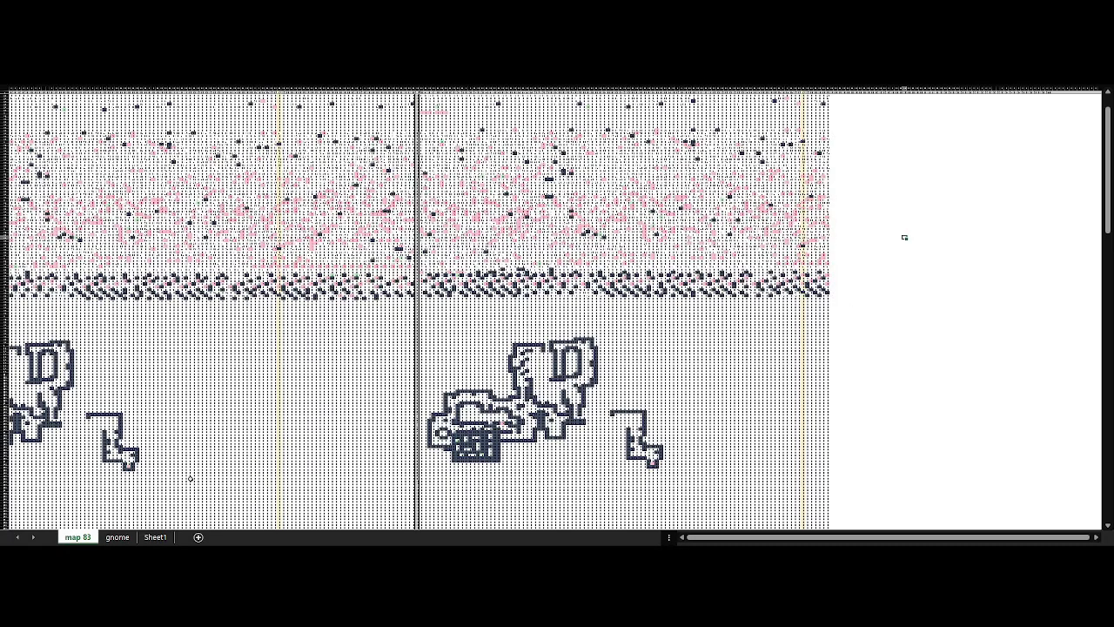
drag(31, 493, 328, 461)
drag(418, 299, 832, 494)
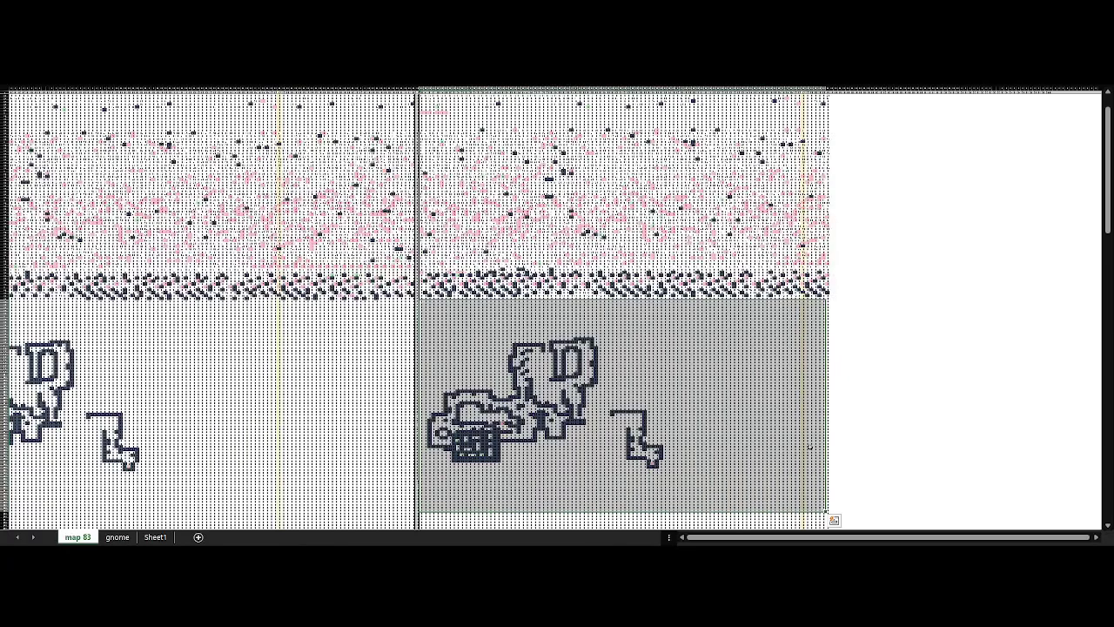
Highlight the pink and dark data cells above the map outline, extending the selection across the divider into the neighbouring grid.
drag(825, 313, 416, 87)
scroll(453, 300, down, 5)
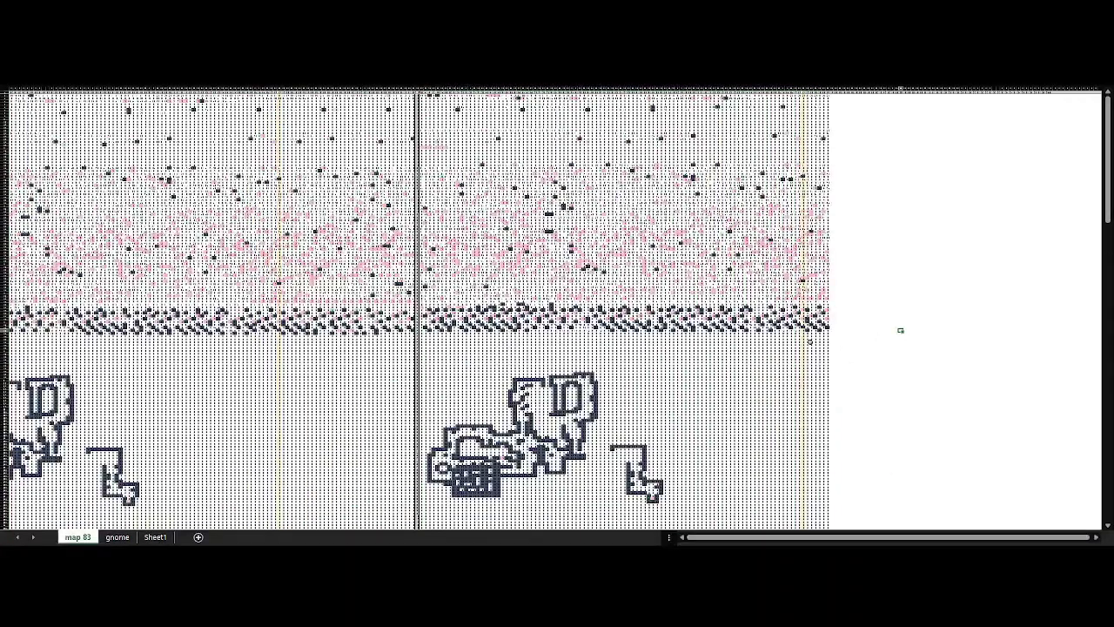
drag(829, 329, 286, 91)
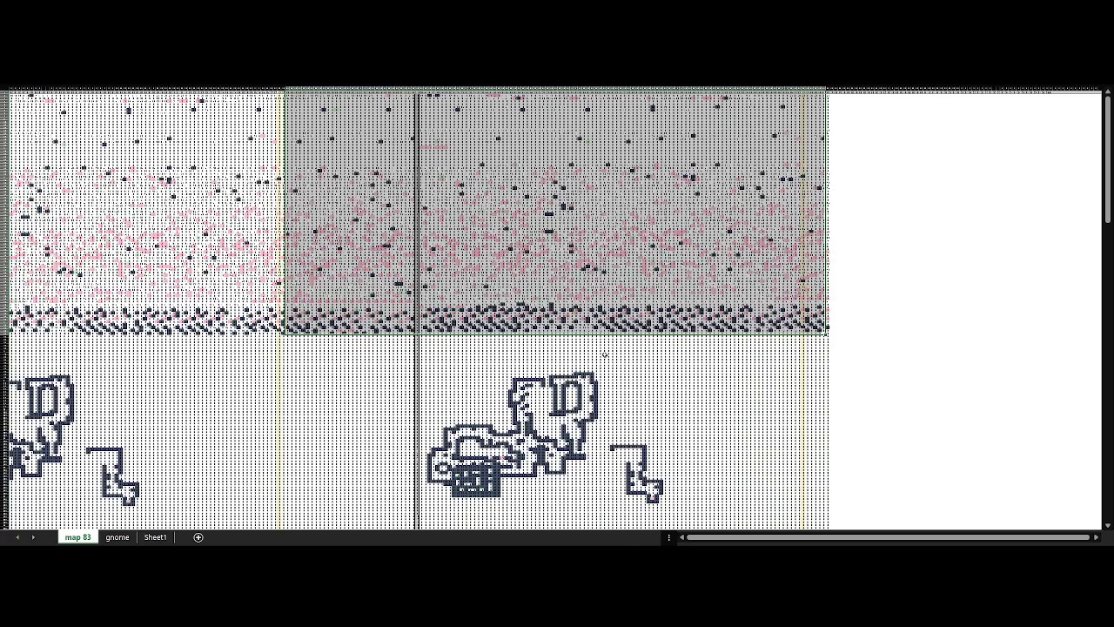
Highlight the dense band of dark cells just above the empty rows and examine its values up close.
ctrl+scroll(557, 309, up, 5)
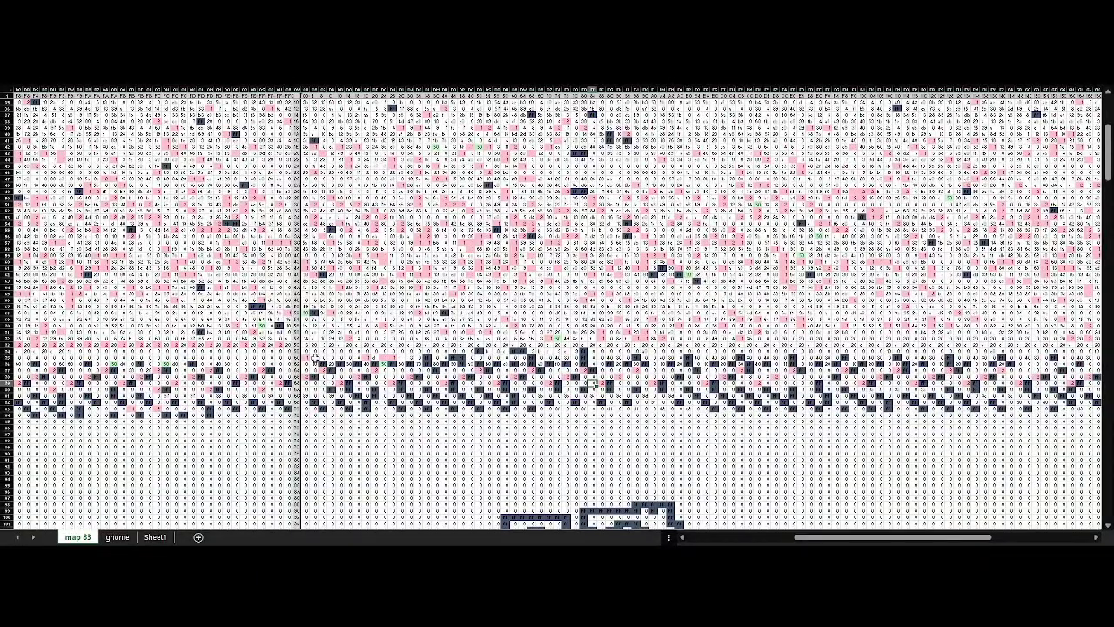
mouse_move(312, 357)
mouse_down()
mouse_move(473, 397)
mouse_move(927, 411)
mouse_up()
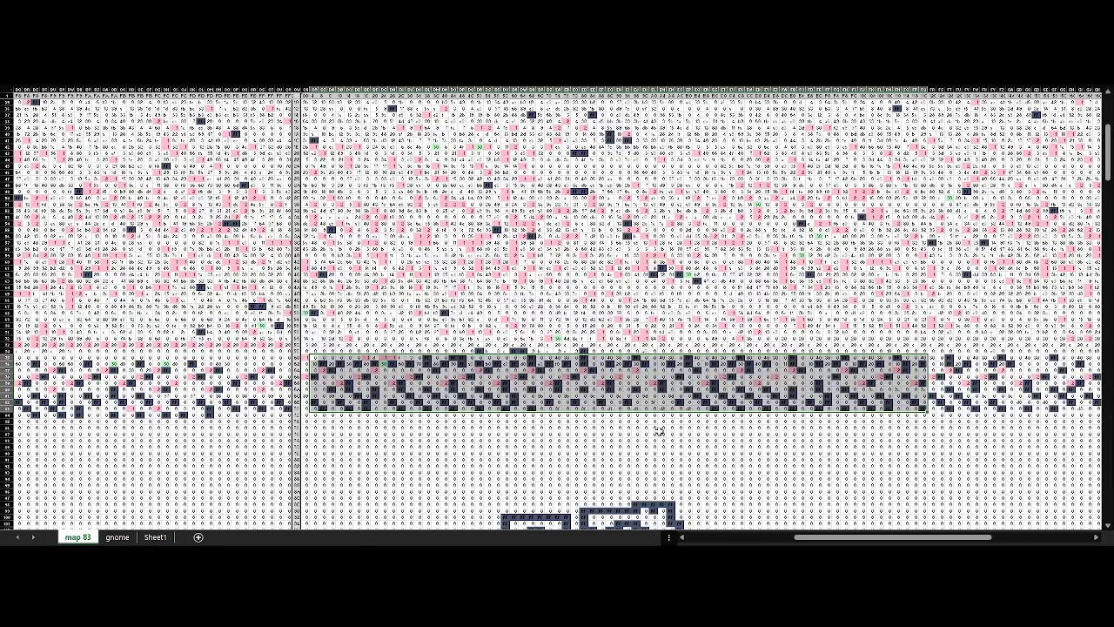
click(625, 440)
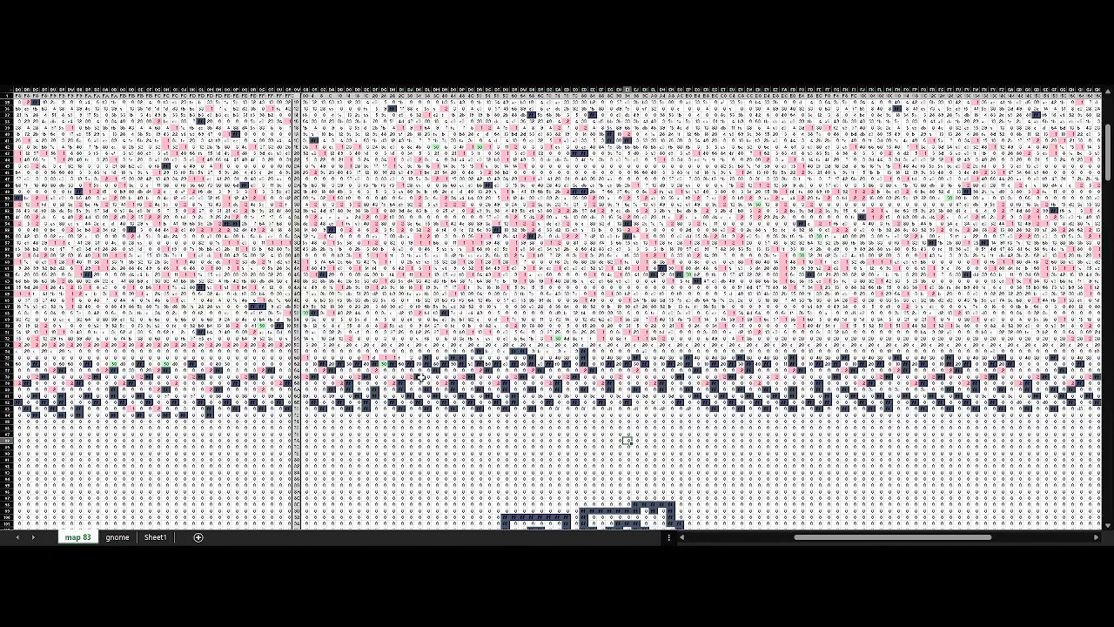
scroll(627, 440, up, 5)
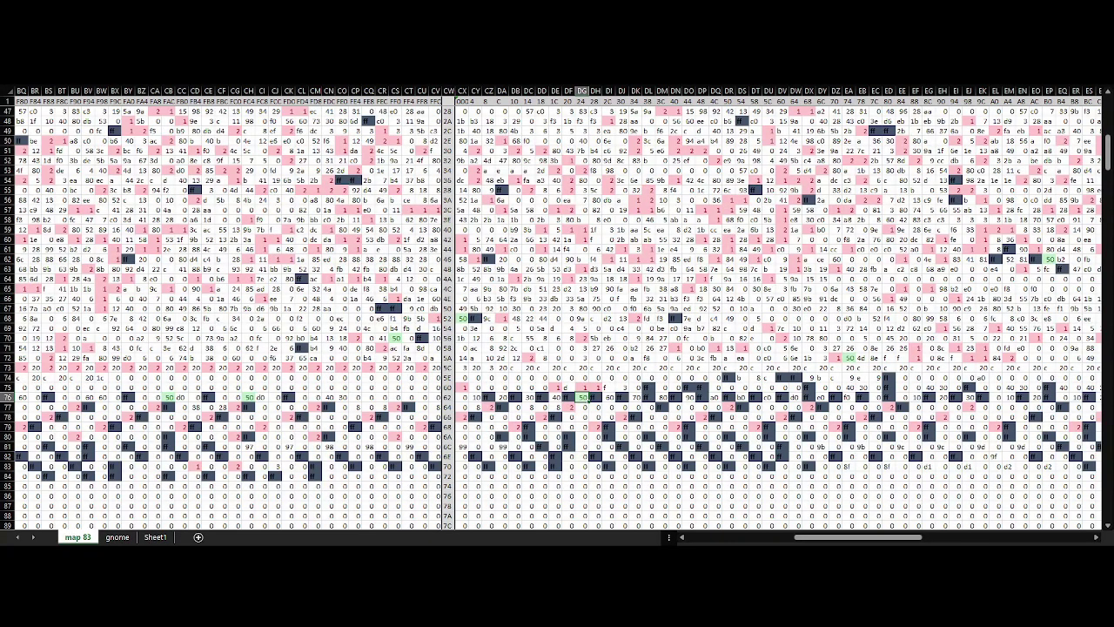
Highlight the data block above the map outline and compare it with the map area beneath.
scroll(557, 313, down, 8)
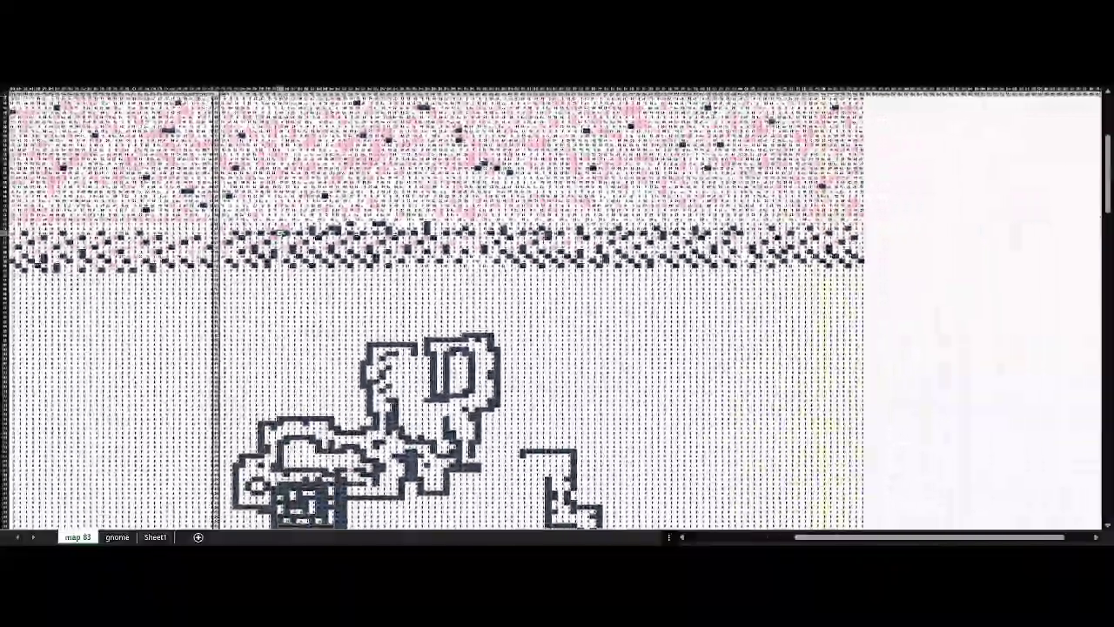
drag(221, 272, 862, 127)
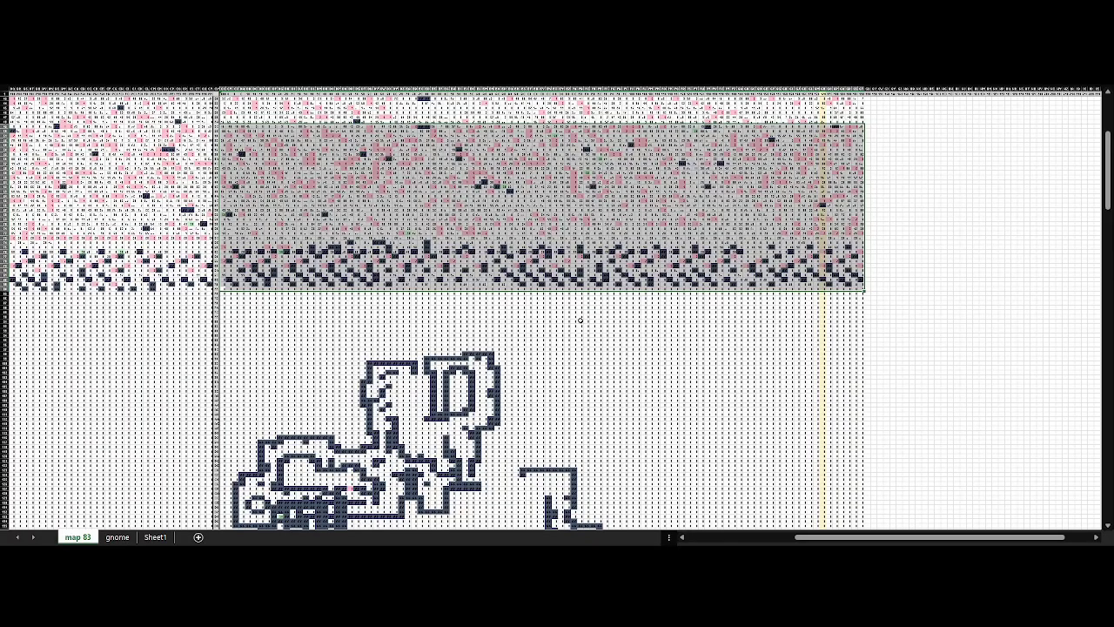
scroll(595, 362, down, 20)
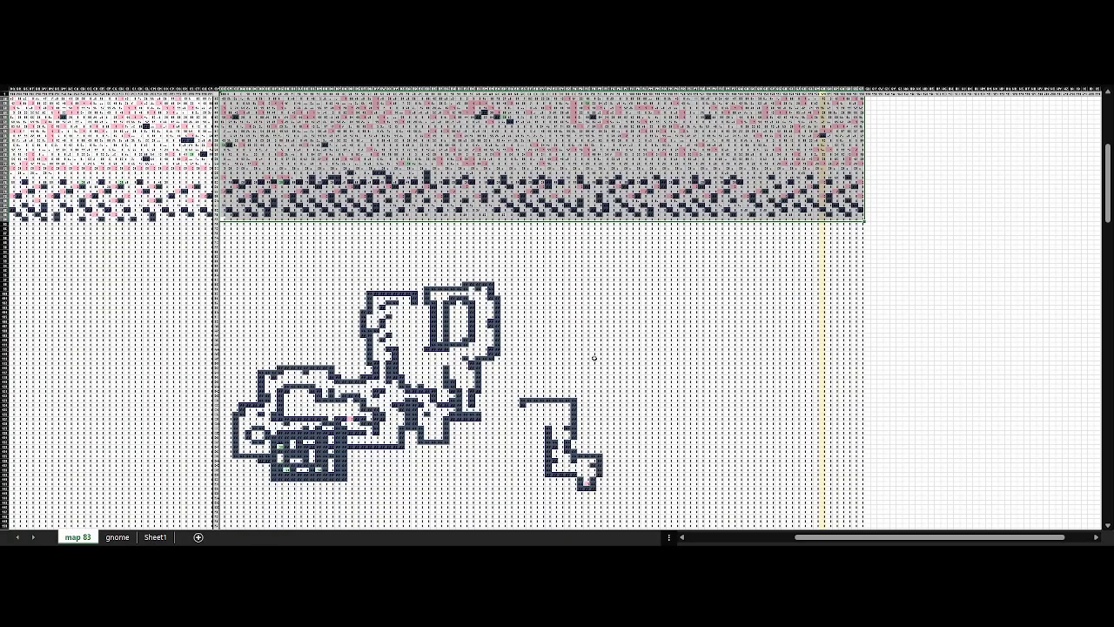
scroll(590, 387, up, 4)
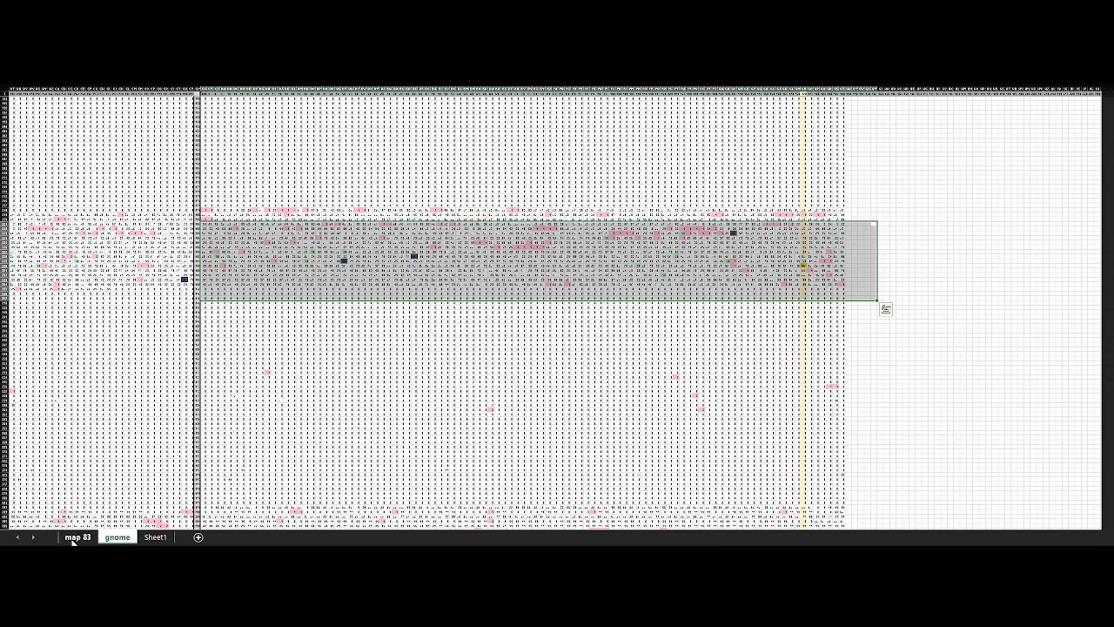
Compare the map 83 and gnome worksheets and select cell GN229 in the gnome sheet's highlighted column.
click(77, 537)
click(117, 537)
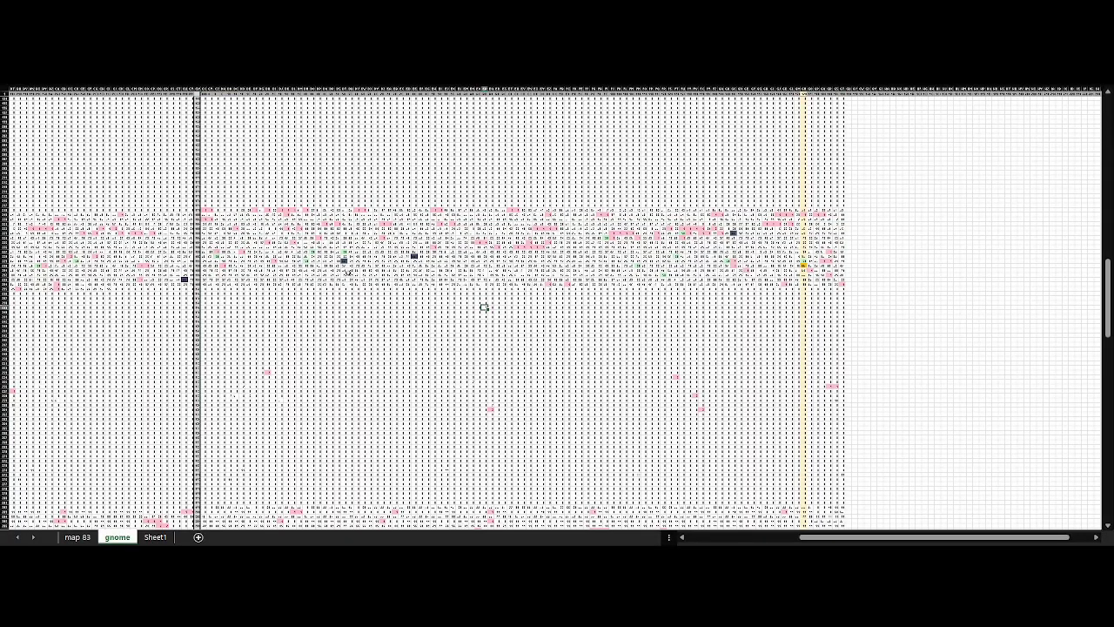
scroll(346, 271, up, 4)
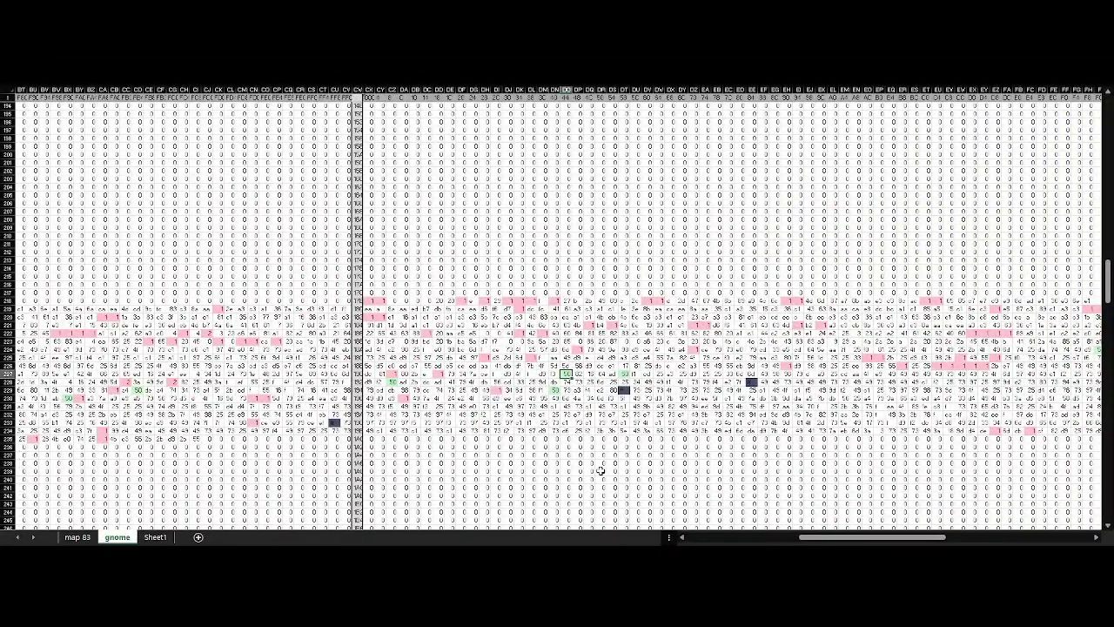
scroll(600, 470, up, 3)
drag(822, 538, 990, 535)
scroll(847, 539, down, 4)
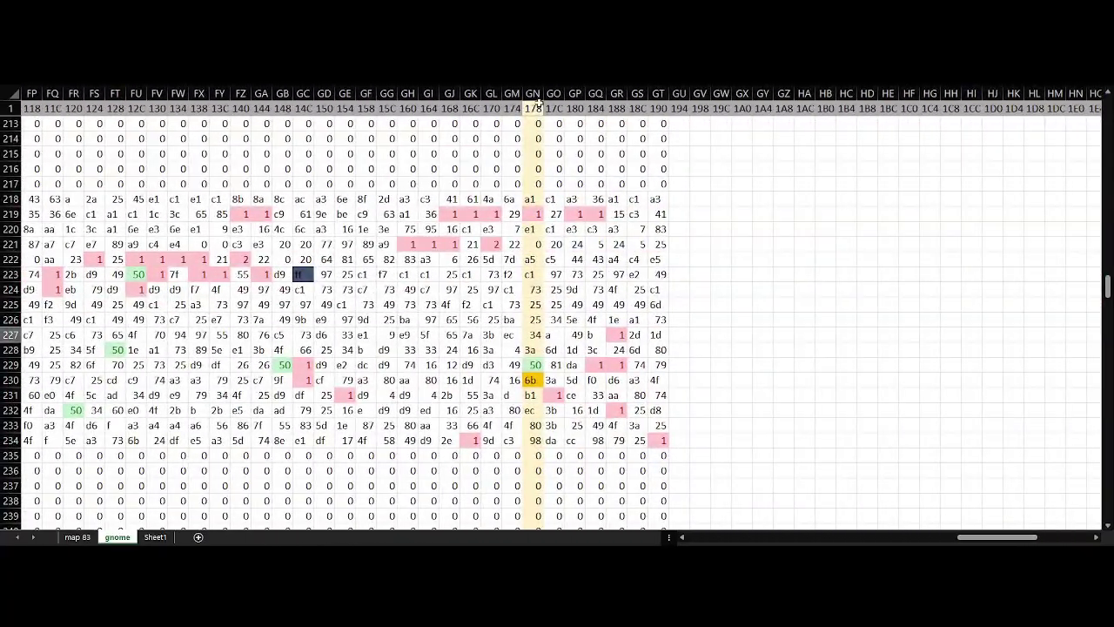
click(534, 366)
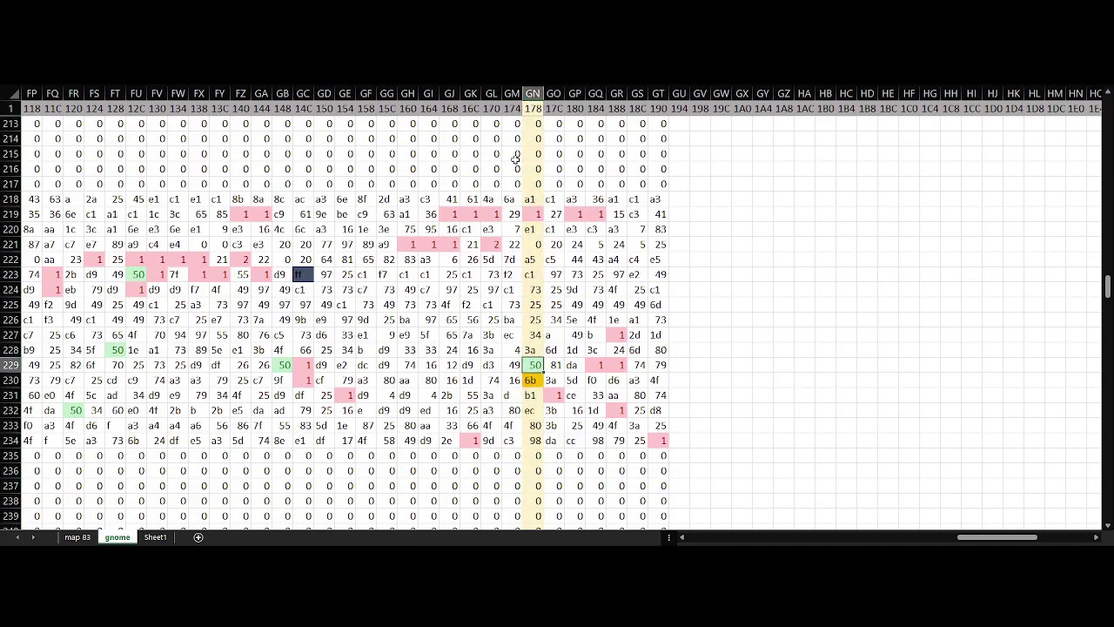
ctrl+scroll(753, 376, up, 1)
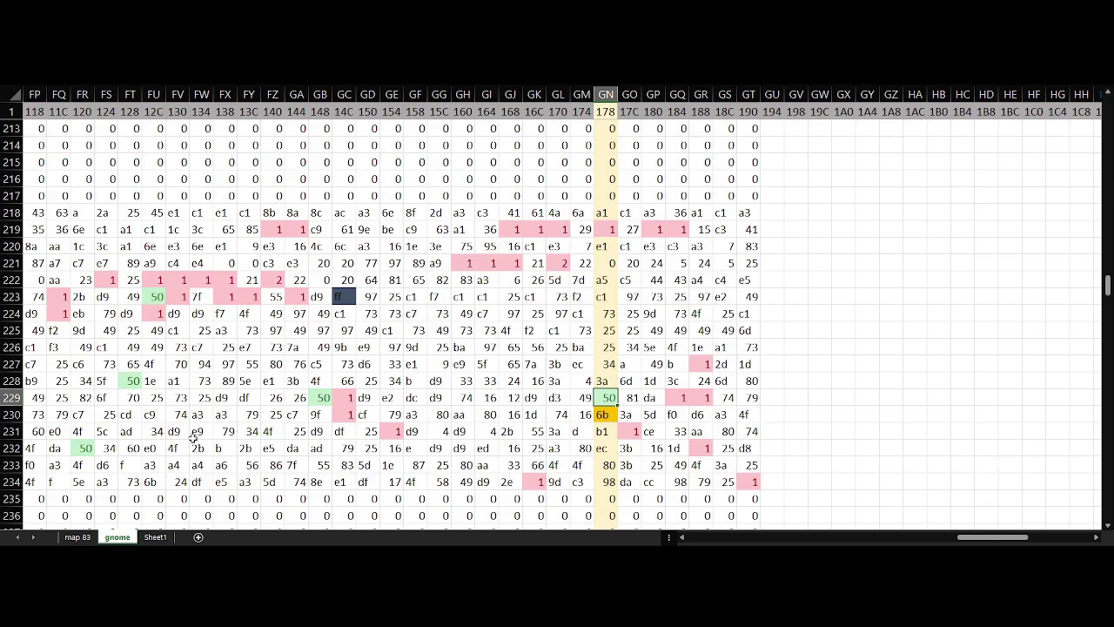
Open Sheet1 and highlight the zHeight value and the base number in row 33.
click(155, 537)
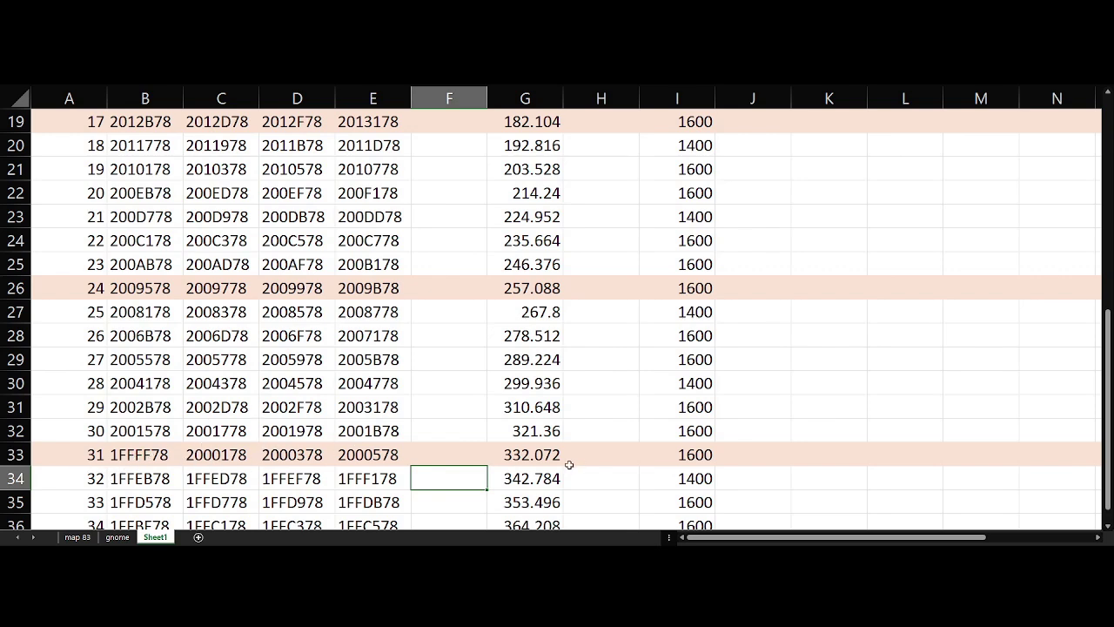
key(Up)
key(Right)
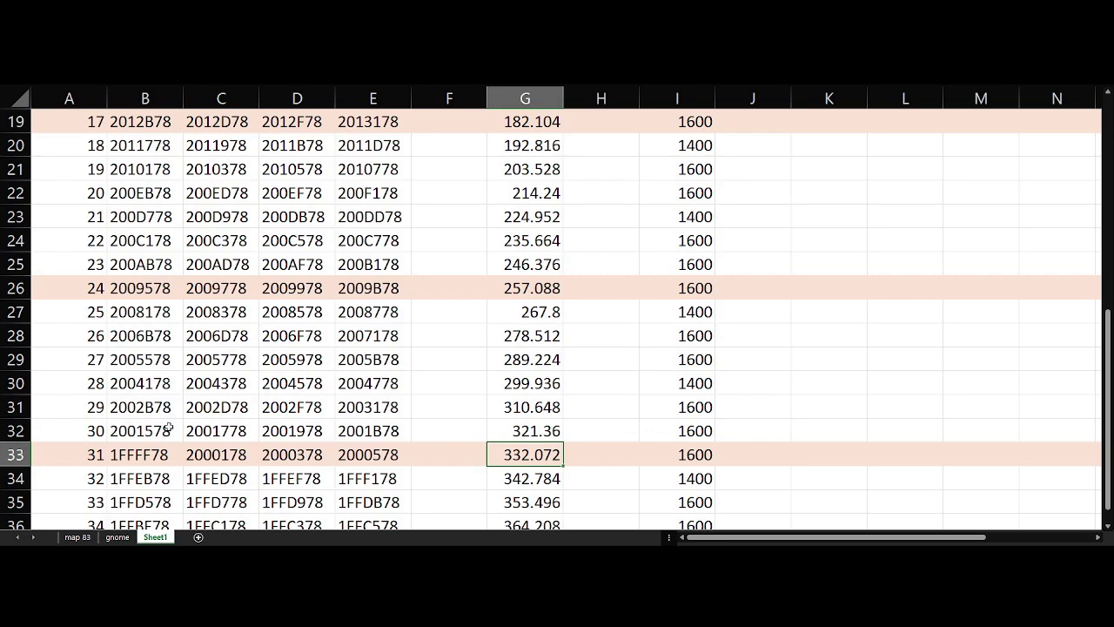
scroll(171, 425, up, 6)
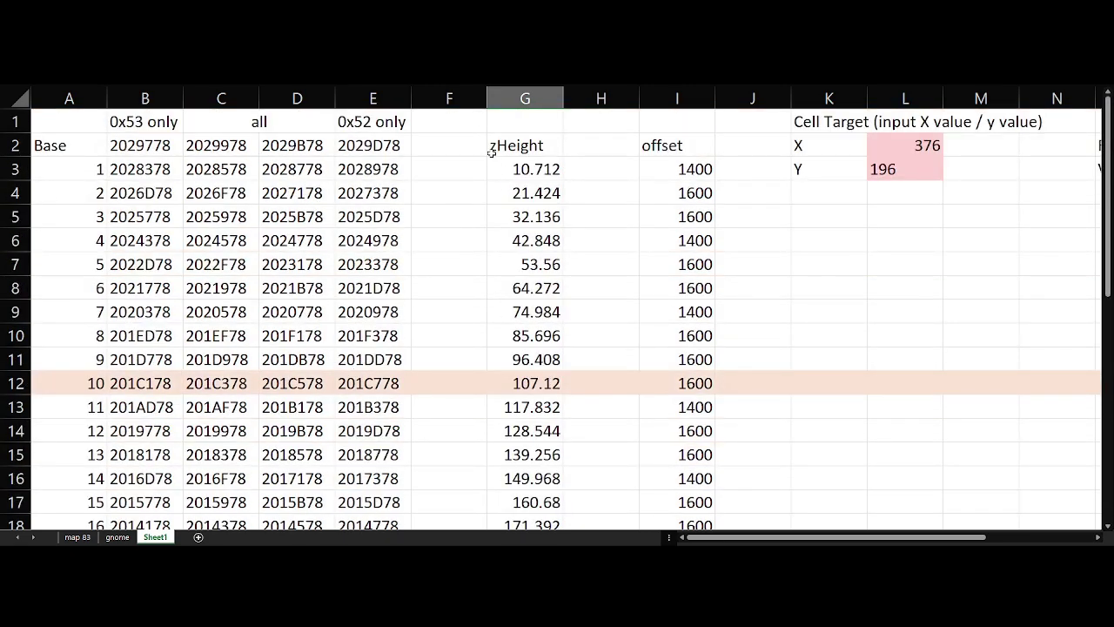
scroll(497, 284, down, 11)
scroll(569, 385, up, 4)
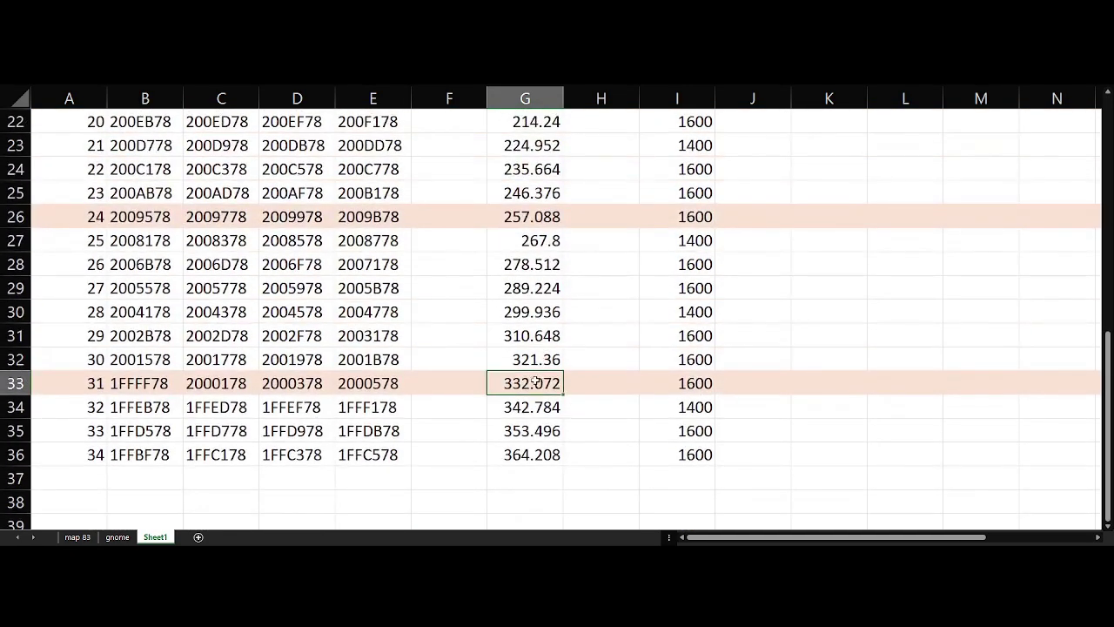
ctrl+click(90, 387)
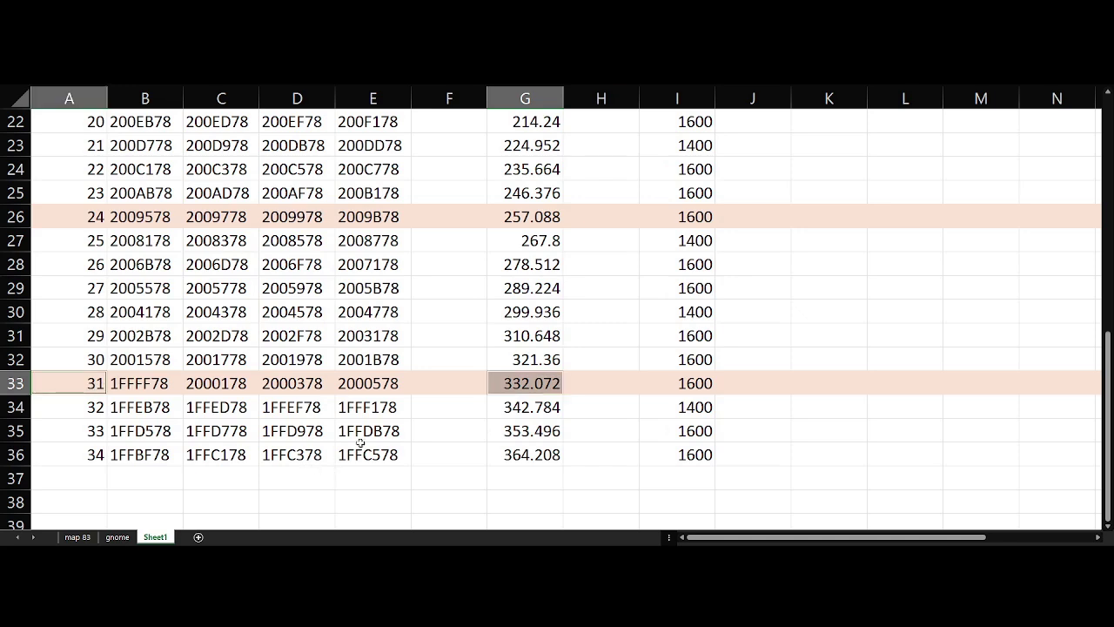
Highlight the memory addresses in C33:E33 and single out the address in C33.
click(430, 415)
drag(211, 383, 373, 383)
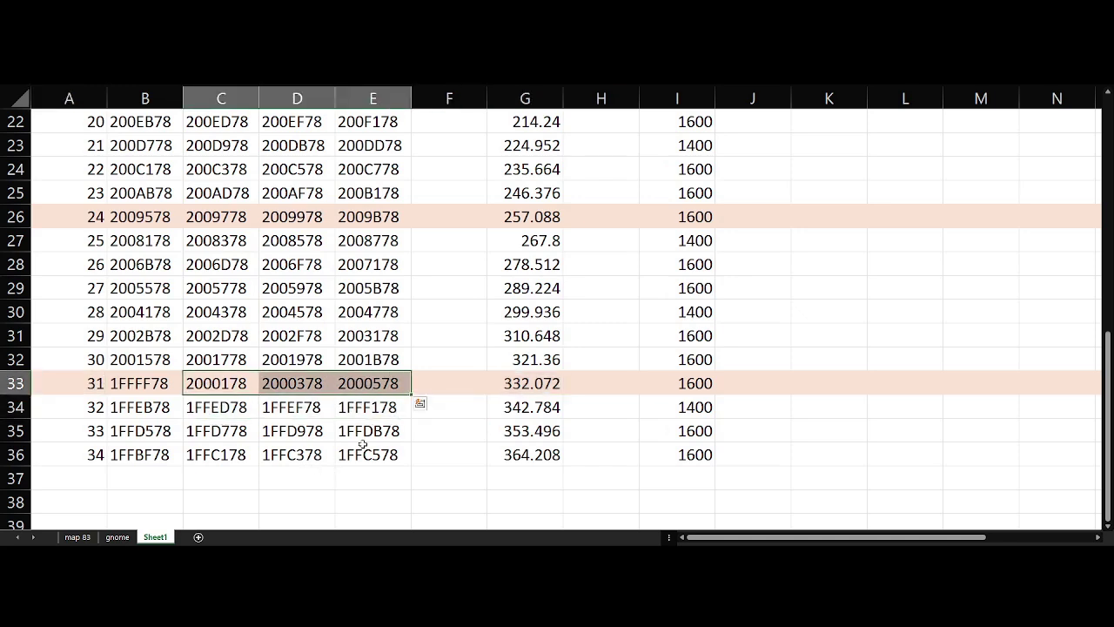
click(442, 456)
drag(200, 384, 317, 383)
click(215, 384)
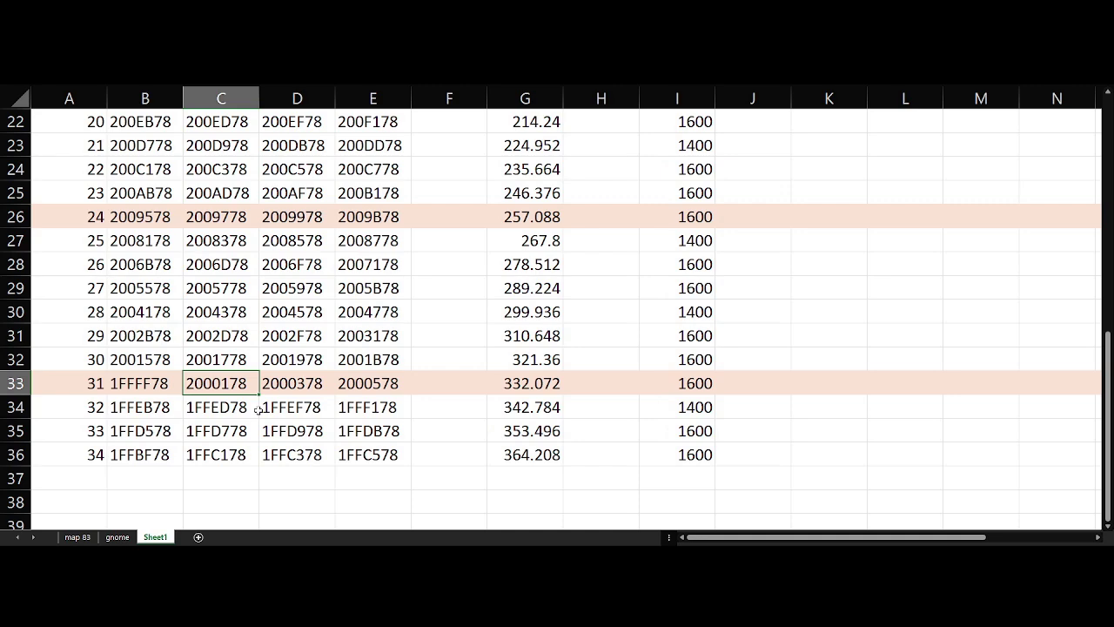
Examine the cell target and converter tables, highlighting S2:S3 and the row converter input, and return to the address table.
scroll(736, 383, up, 7)
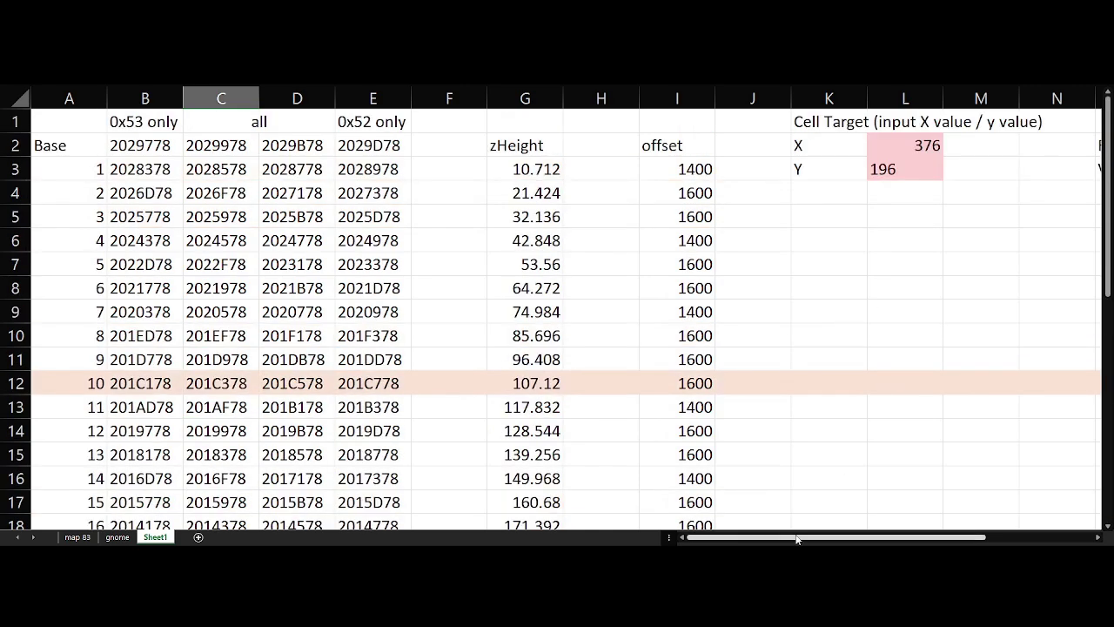
drag(801, 538, 979, 515)
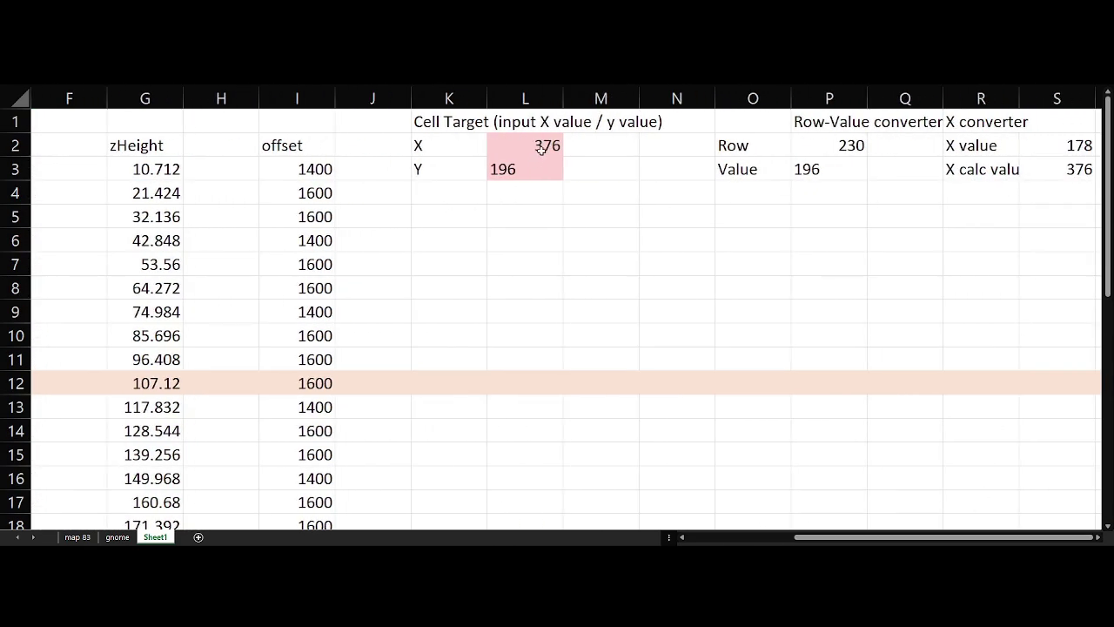
drag(1062, 151, 1062, 180)
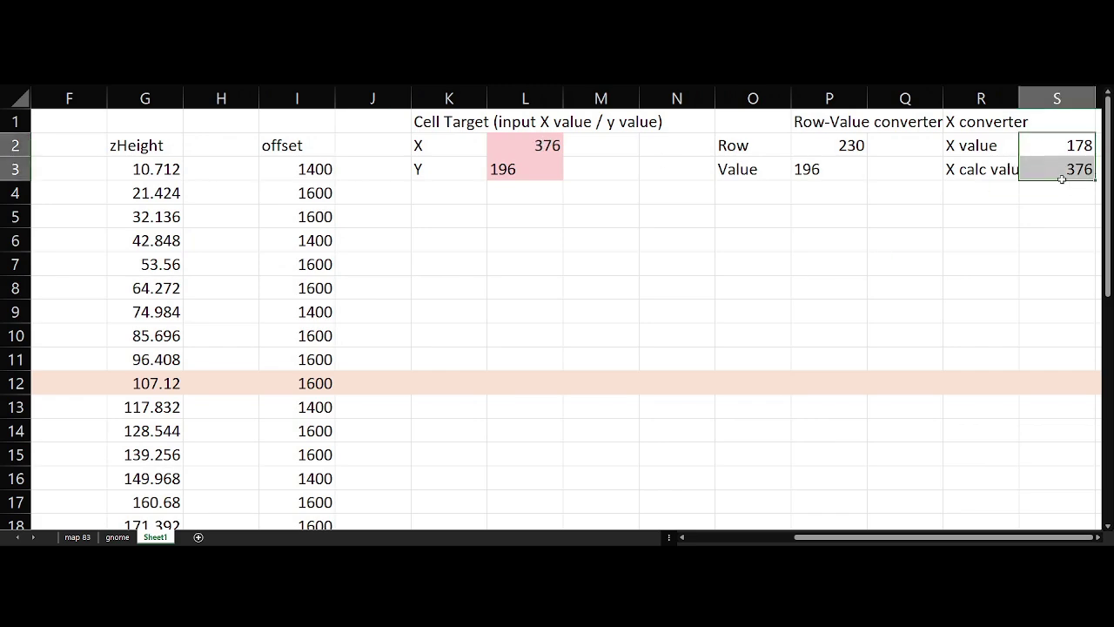
click(801, 151)
drag(810, 535, 703, 535)
scroll(103, 372, down, 9)
scroll(102, 371, up, 1)
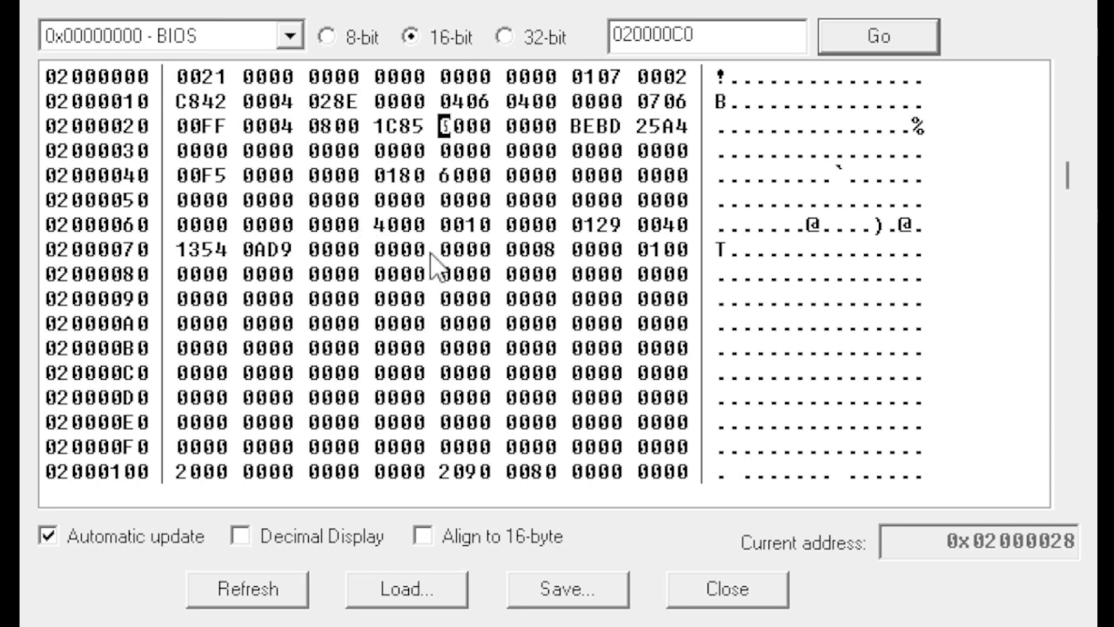
Switch to the emulator's memory viewer and select the 16-bit values at 02000000, 02000004, 02000008 and 0200000C in turn.
click(219, 77)
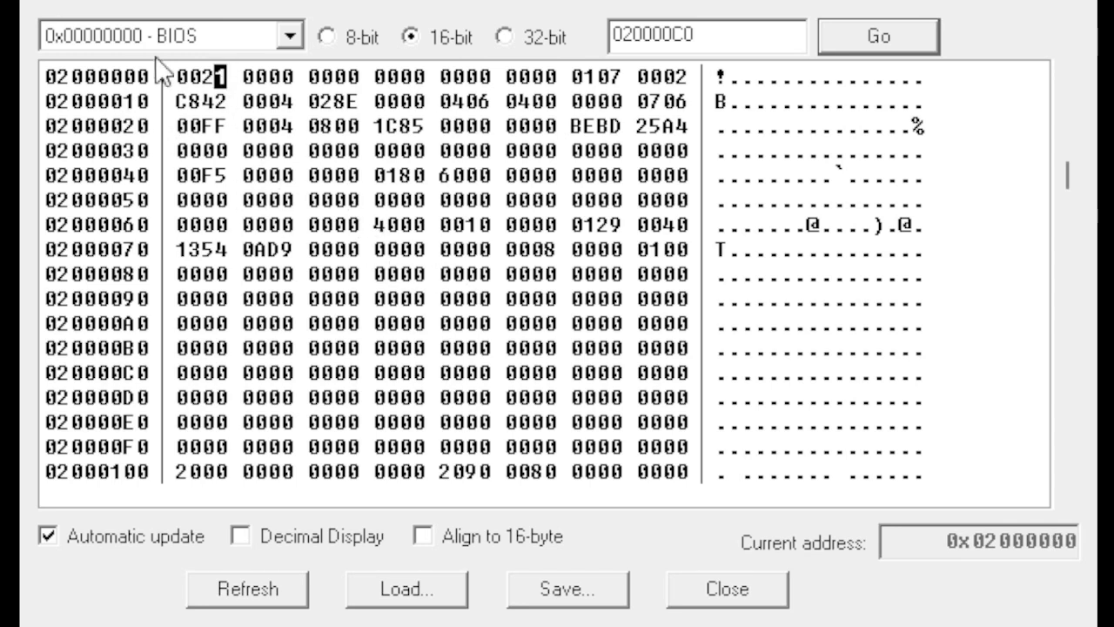
click(351, 80)
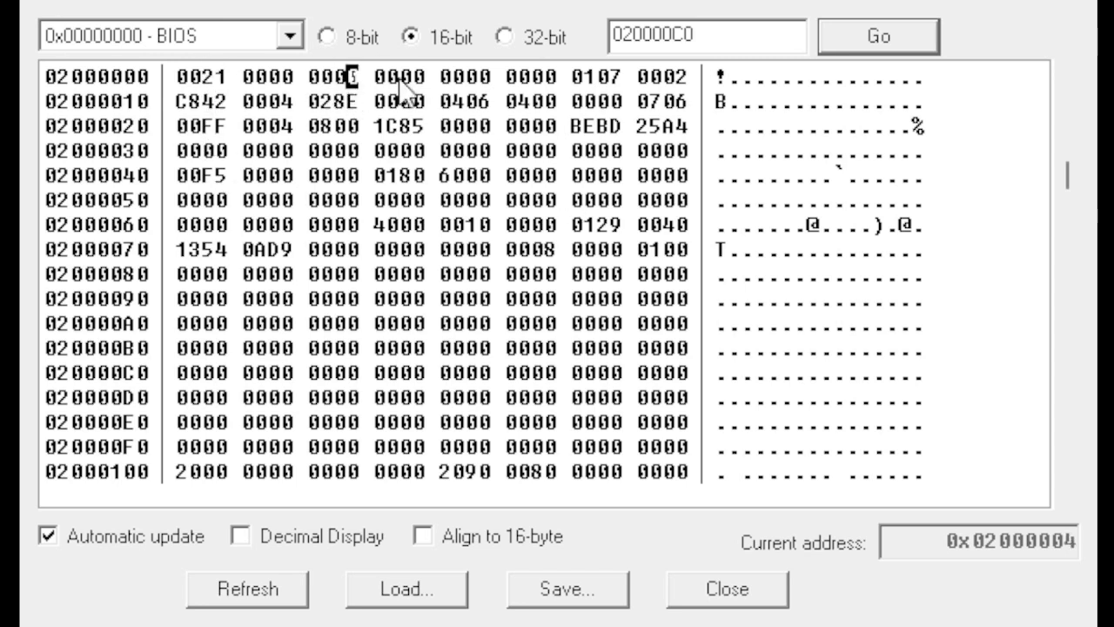
click(471, 77)
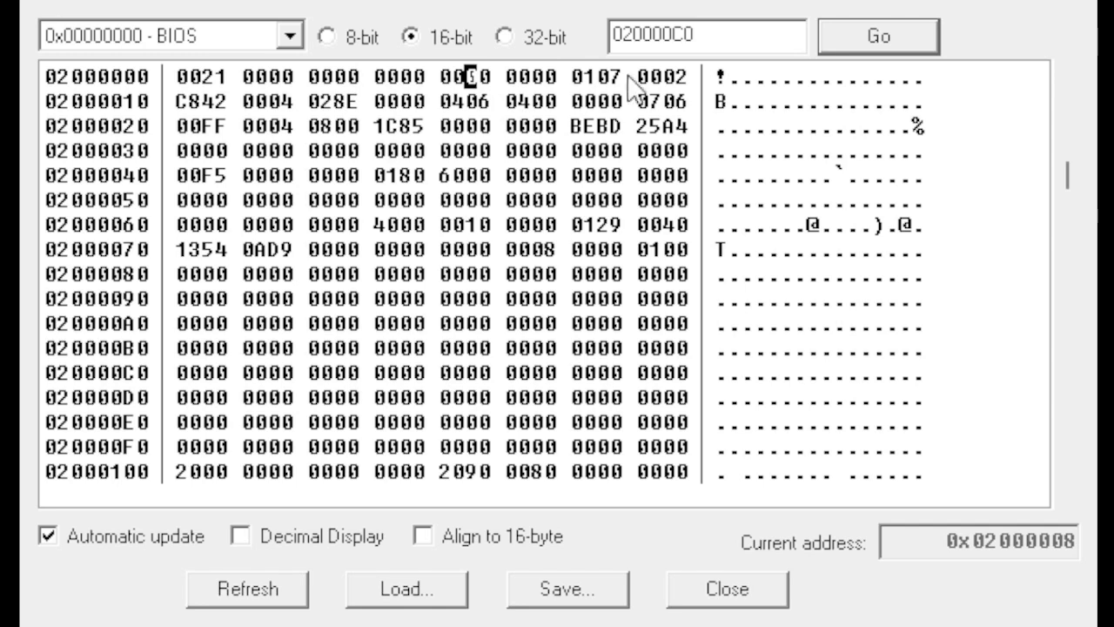
click(588, 77)
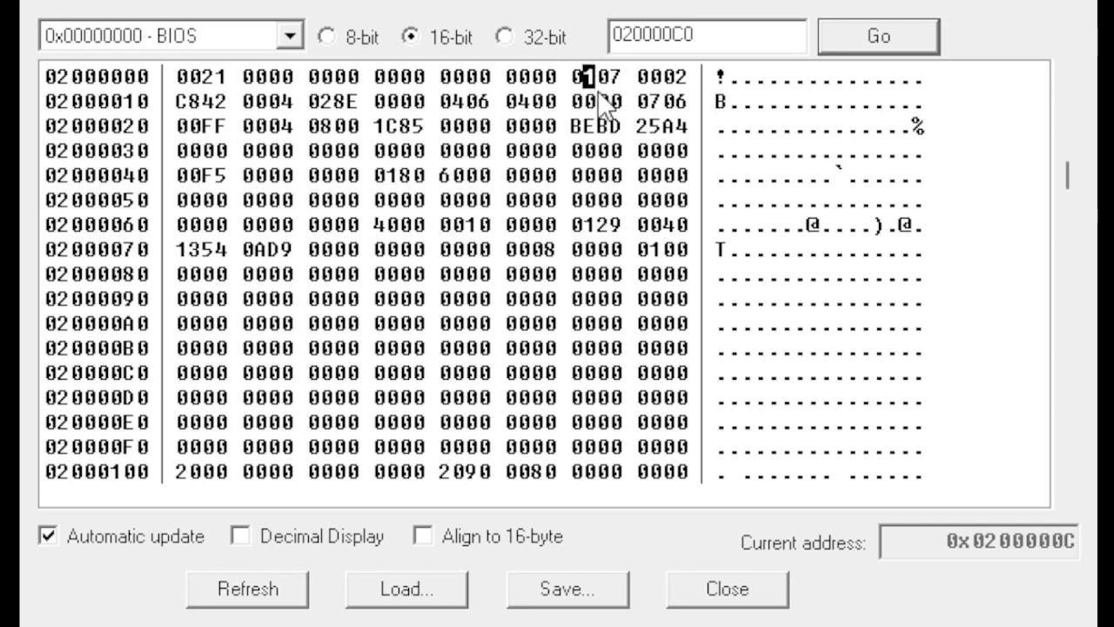
Point out the alternate 16-bit values at 02000002, 02000006, 0200000A and 0200000E, going through them twice.
click(283, 77)
click(388, 78)
click(522, 77)
click(666, 77)
click(283, 77)
click(405, 78)
click(522, 77)
click(672, 80)
Set the 16-bit value at 02000000 to FFFF and overwrite its first two digits with 07.
click(184, 78)
text(FFFF)
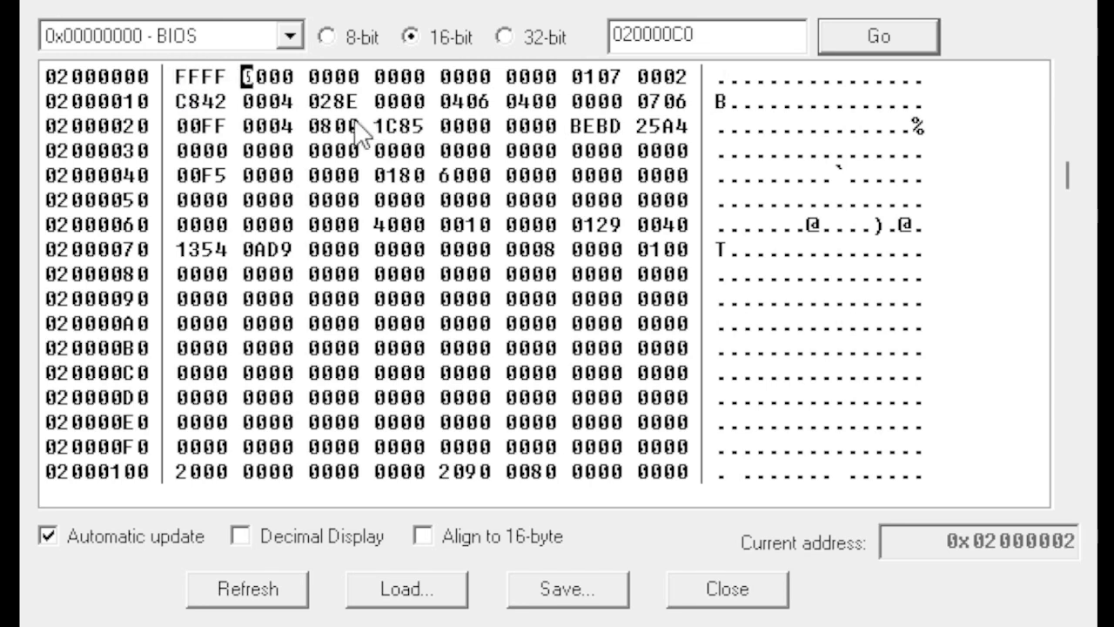
key(Left)
key(Left)
key(Left)
key(Left)
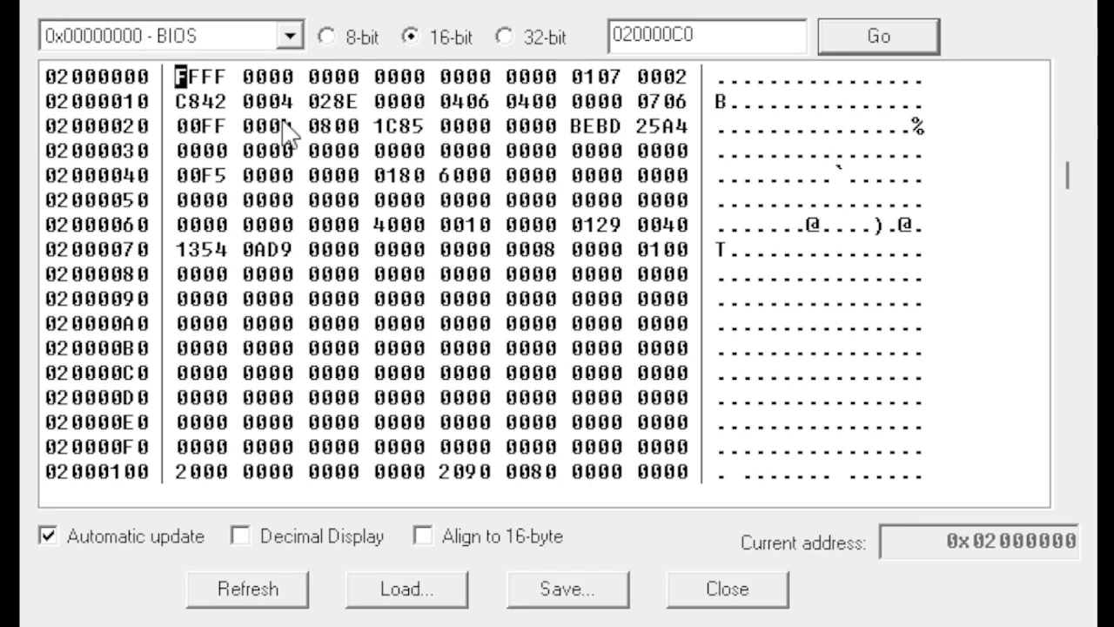
text(07)
click(190, 77)
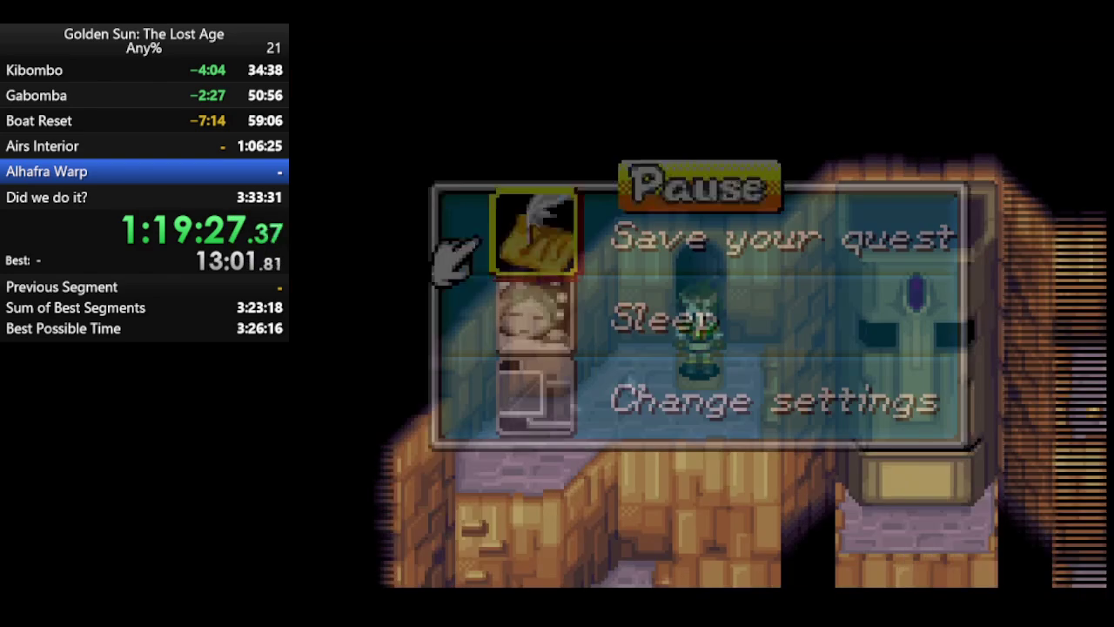
Switch to the game's pause menu and choose to save the quest over an existing file.
key(Return)
key(Return)
key(Down)
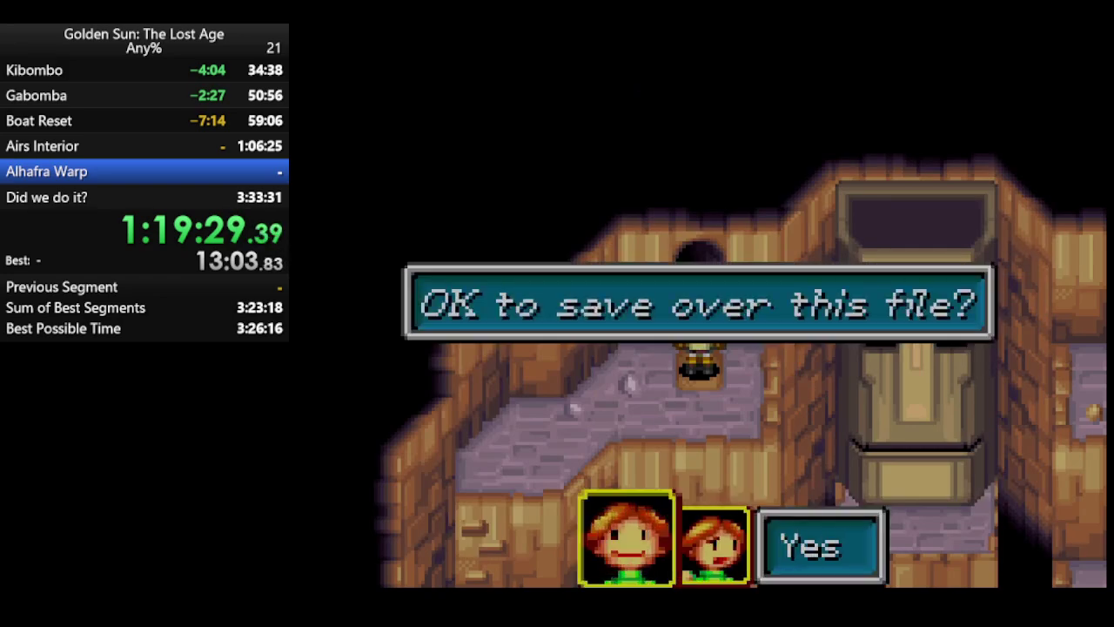